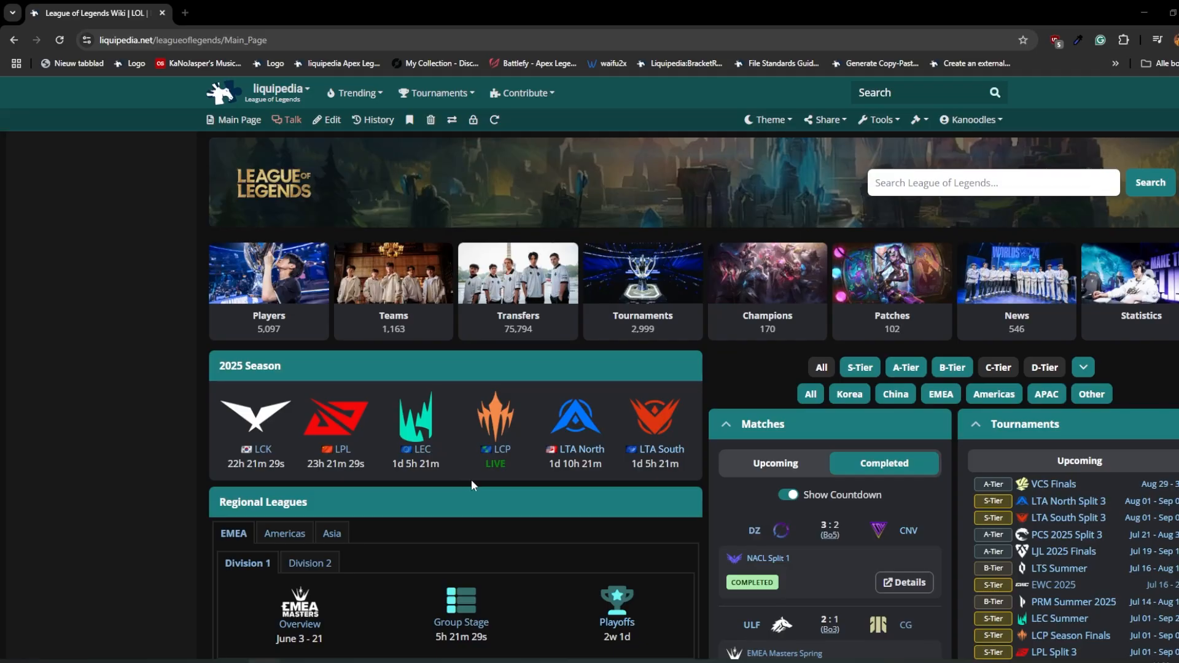
- Open the completed ULF vs. CG match details in a new browser tab and the EMEA Masters Spring tournament page in the current one
scroll(470, 486, down, 1)
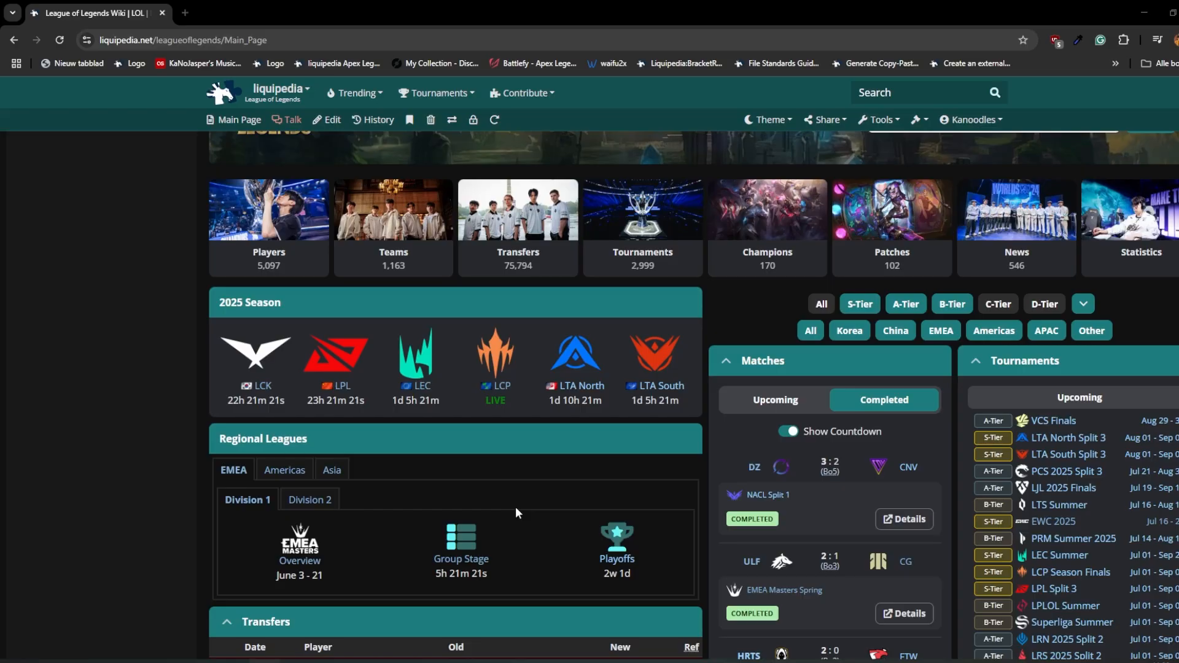
scroll(705, 430, down, 2)
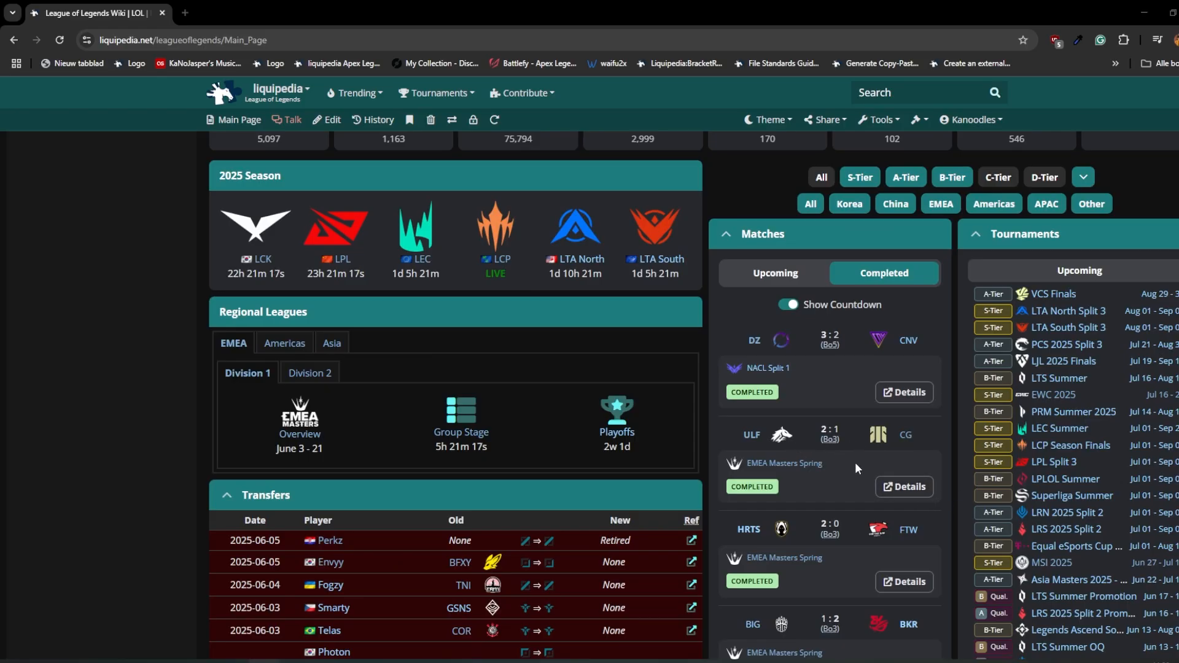
middle_click(887, 488)
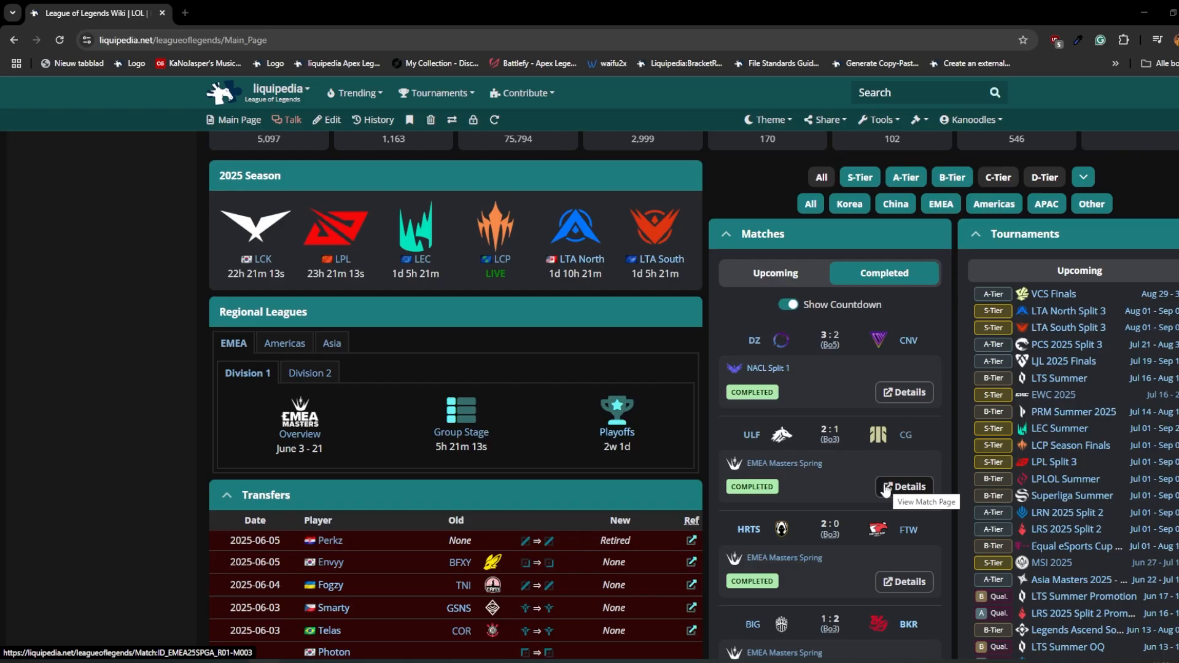
click(776, 463)
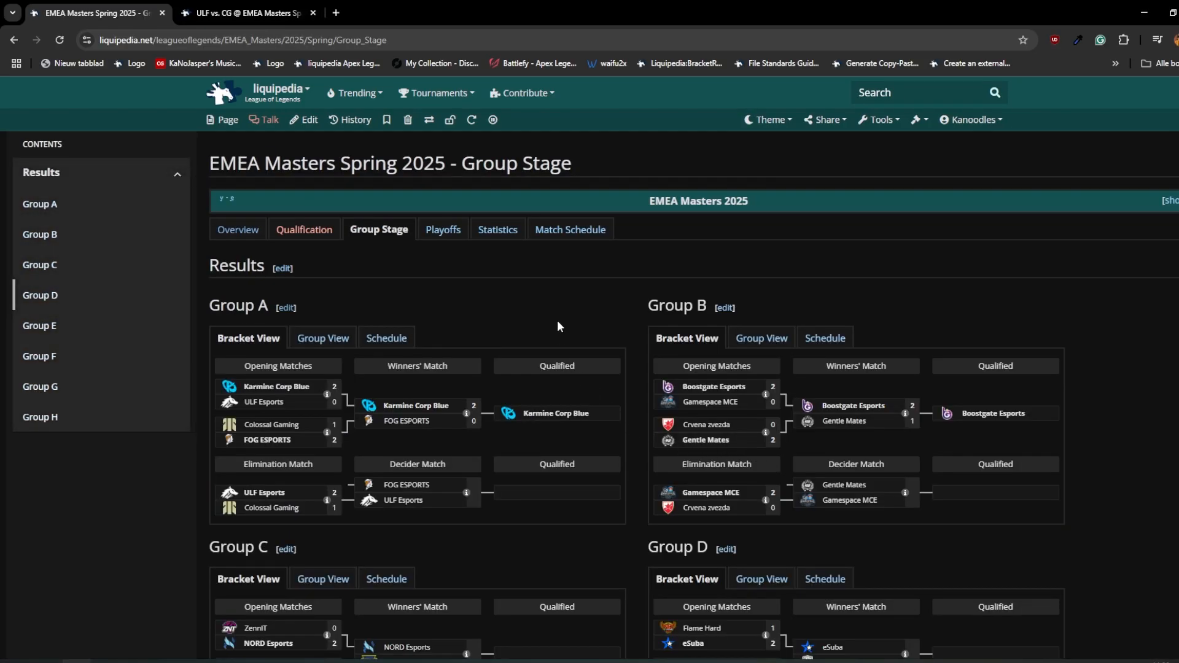
- Examine the ULF vs. CG match page, including the Game 1 draft, team stats and player performance
click(268, 9)
scroll(629, 386, down, 2)
scroll(480, 254, up, 3)
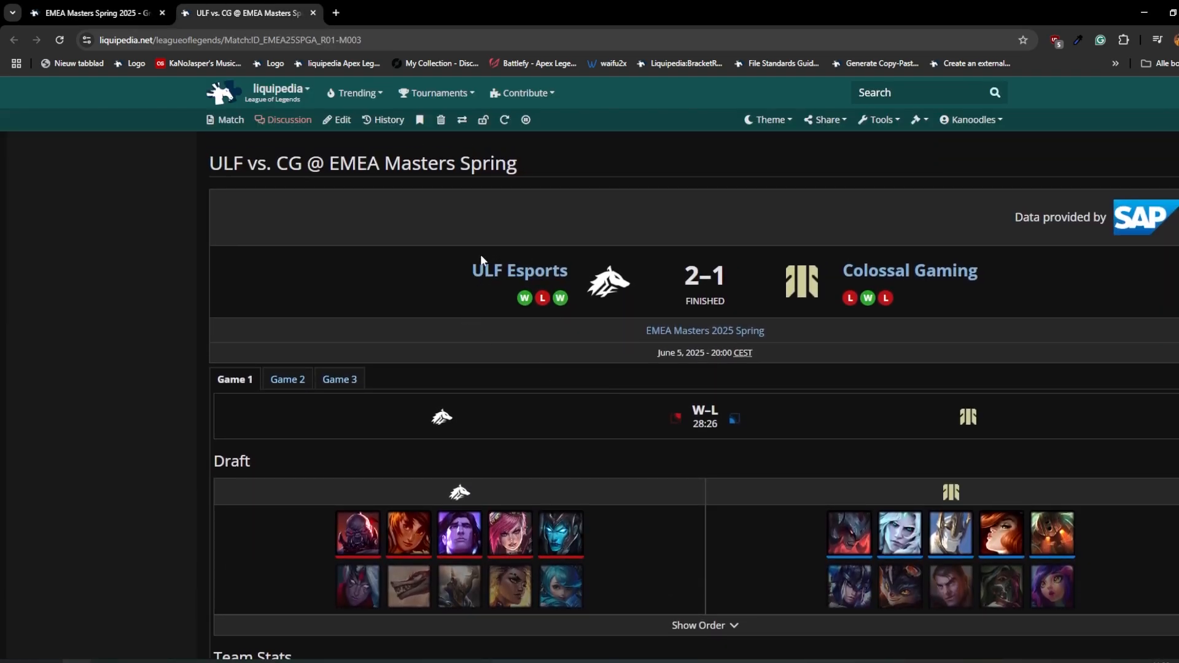
scroll(459, 384, down, 4)
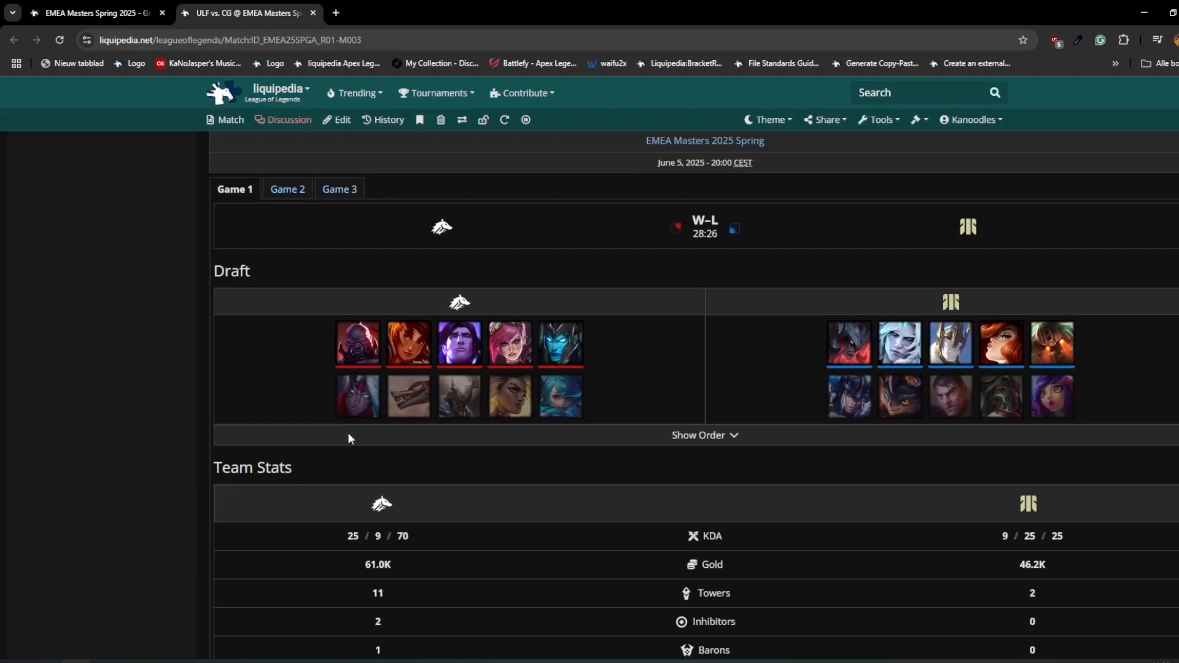
scroll(484, 393, down, 3)
scroll(727, 375, down, 7)
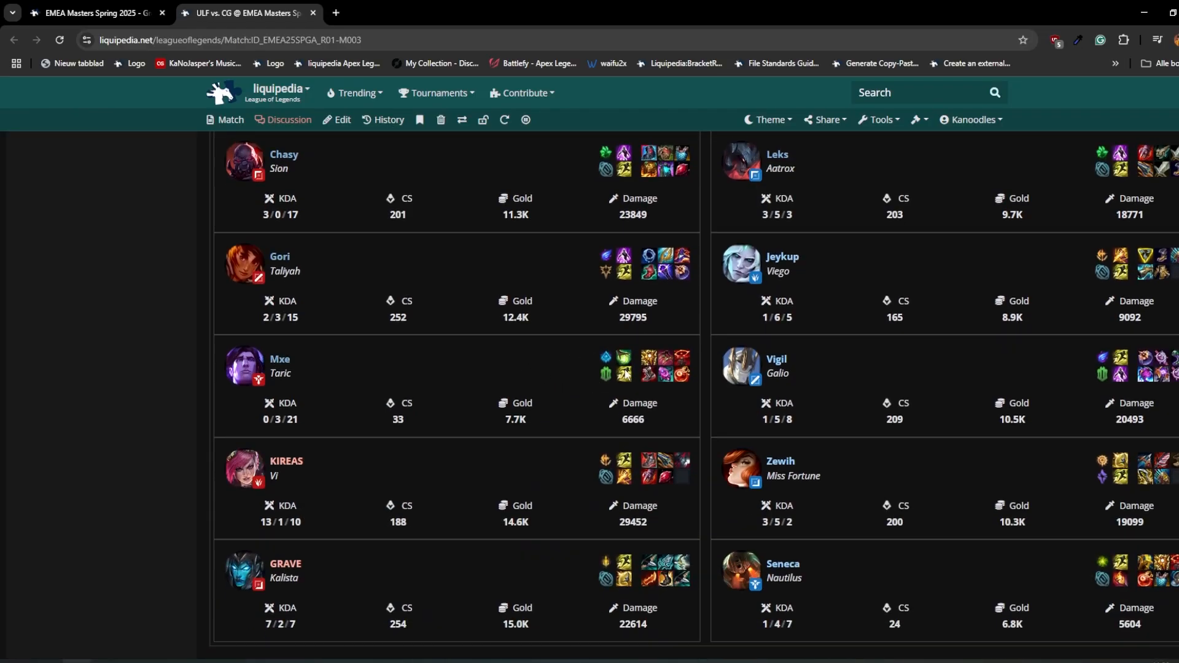
scroll(525, 389, up, 1)
- Open the source of the Group A section on the Group Stage page, examine its bracket match entries, and return to the page
key(ctrl+shift+Tab)
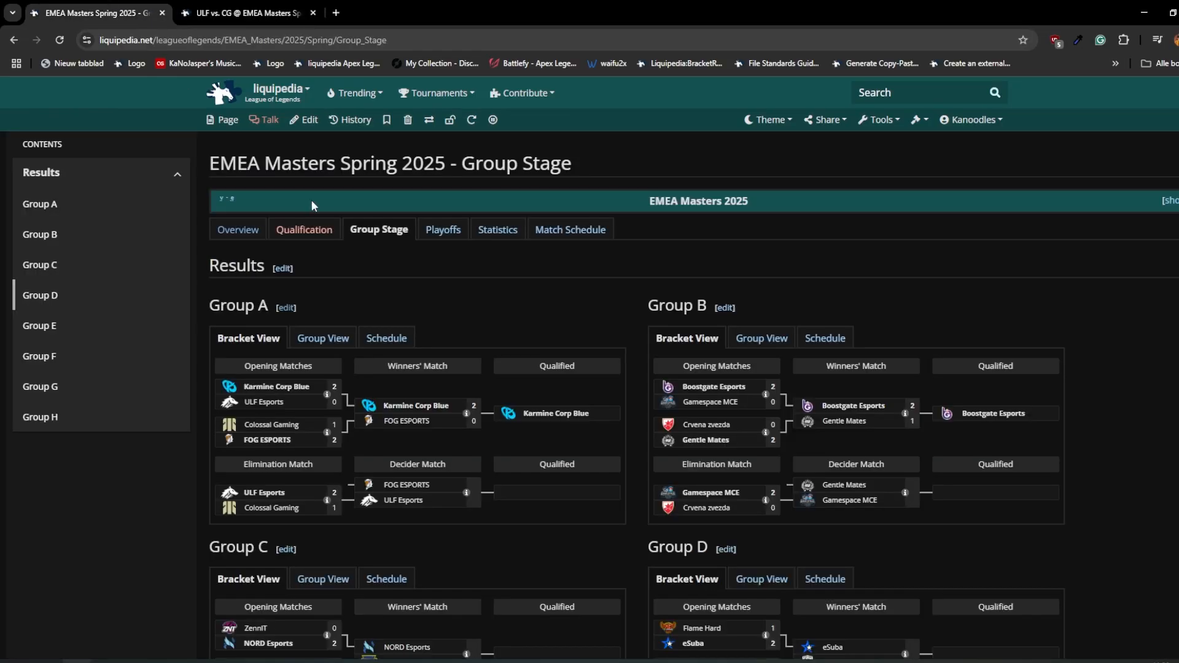
click(284, 310)
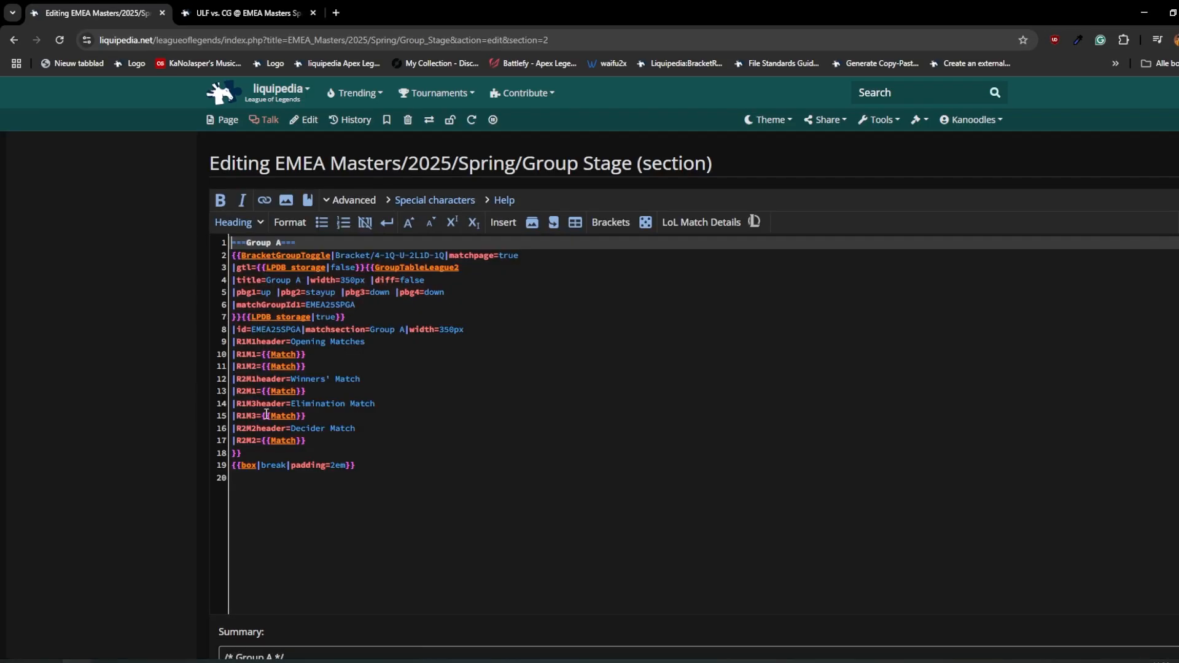
drag(119, 351, 63, 320)
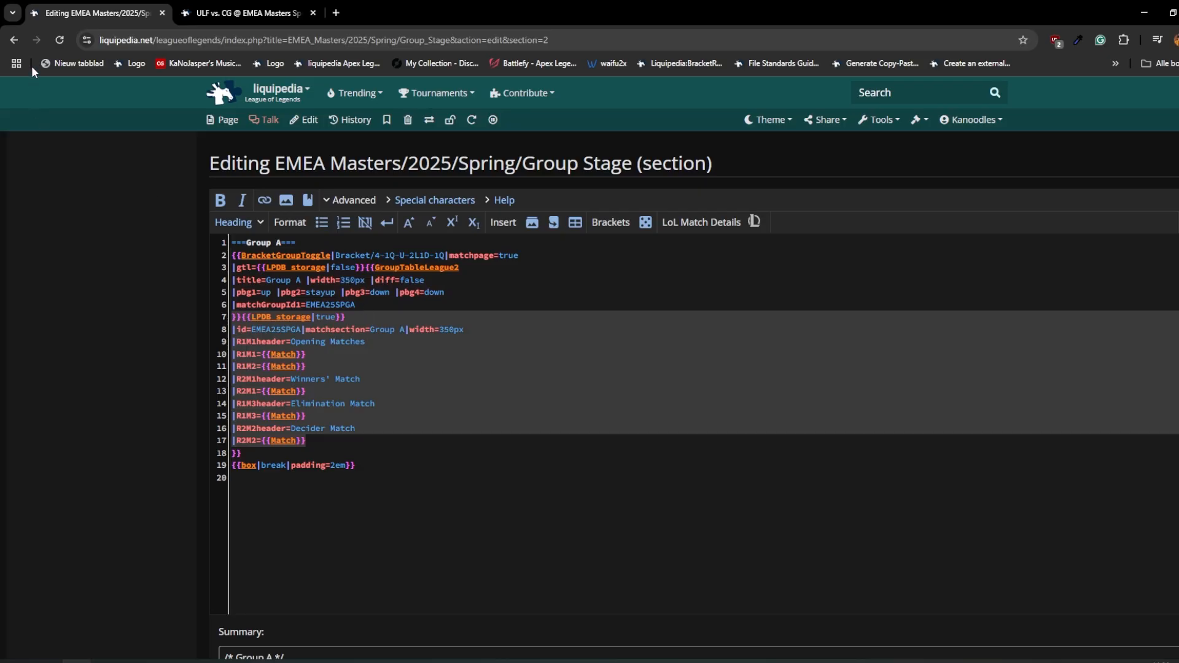
click(16, 44)
- Reopen the match page from Group A's ULF Esports vs. Colossal Gaming elimination match, close the duplicate tab, and open the page's source for editing
click(327, 500)
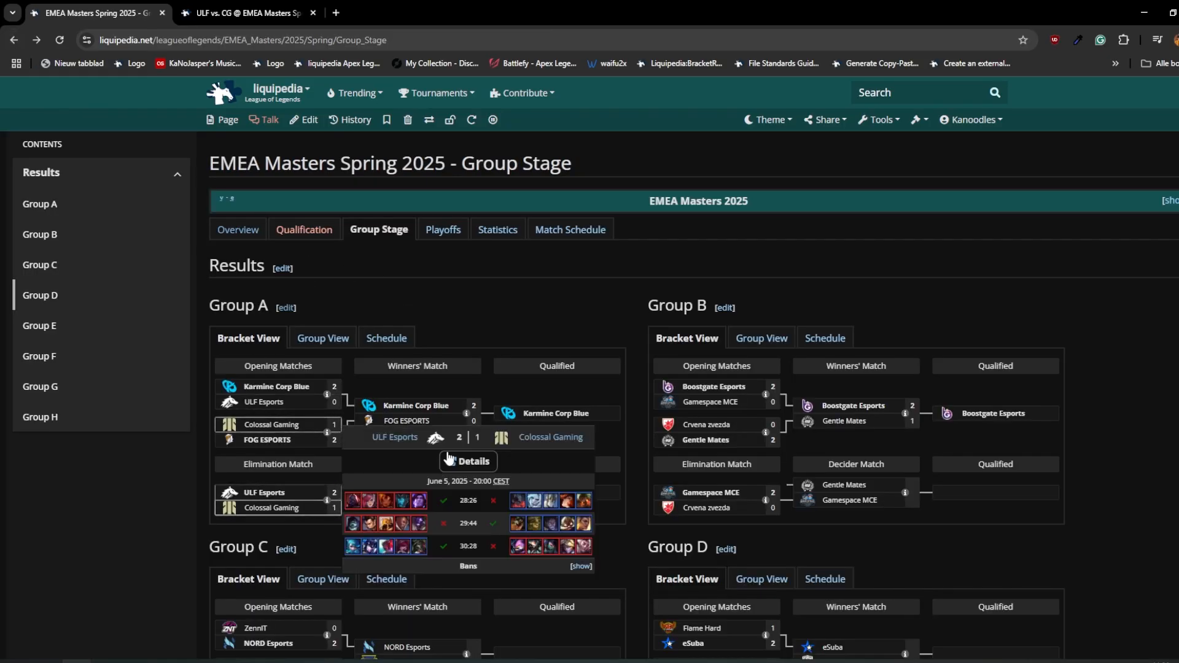
middle_click(468, 461)
click(271, 14)
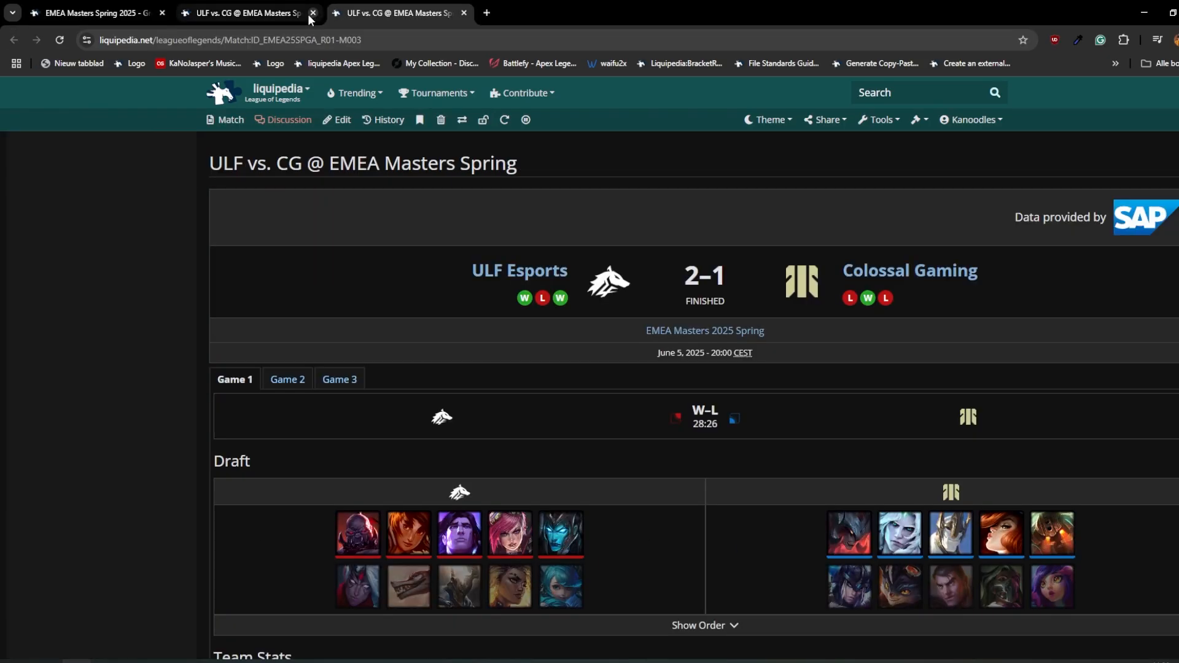
click(312, 13)
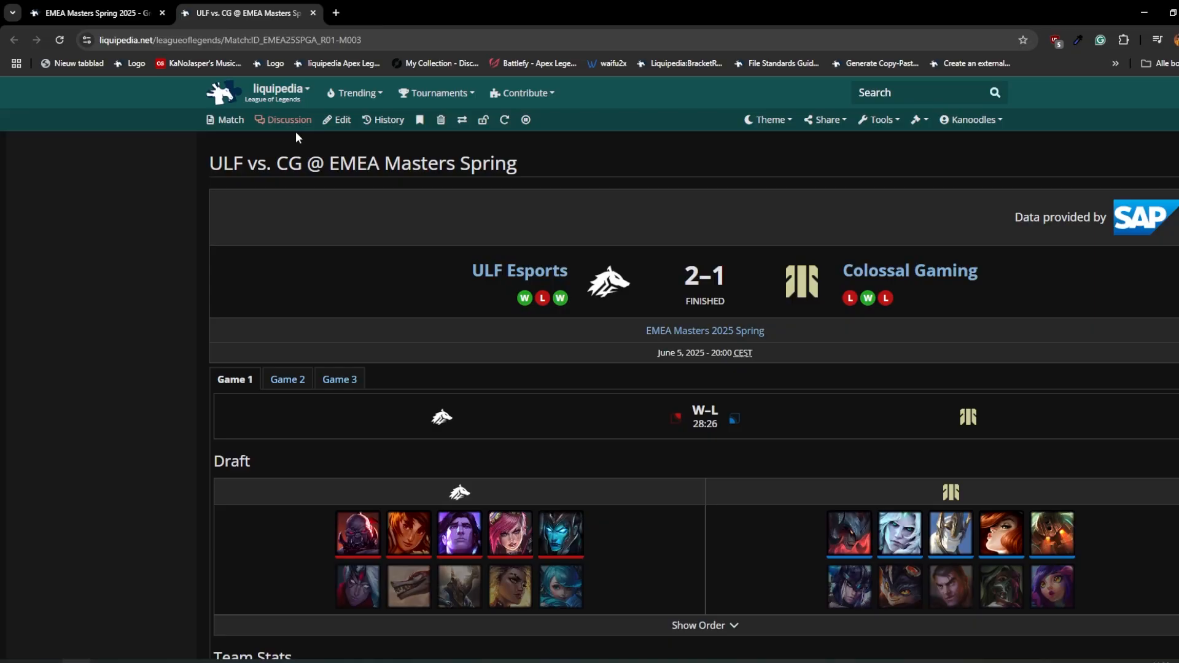
click(344, 120)
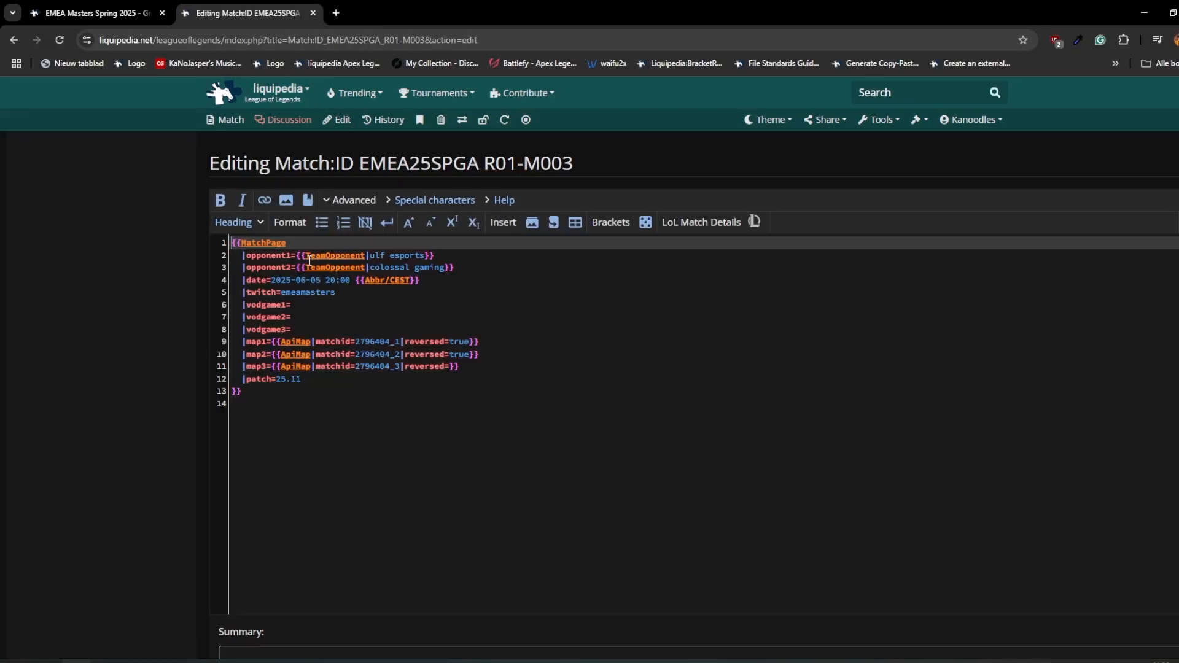
- Examine the MatchPage template's parameters: opponents, date, twitch channel, the three map entries with match IDs and reversed values, and patch
click(392, 256)
click(407, 267)
click(376, 257)
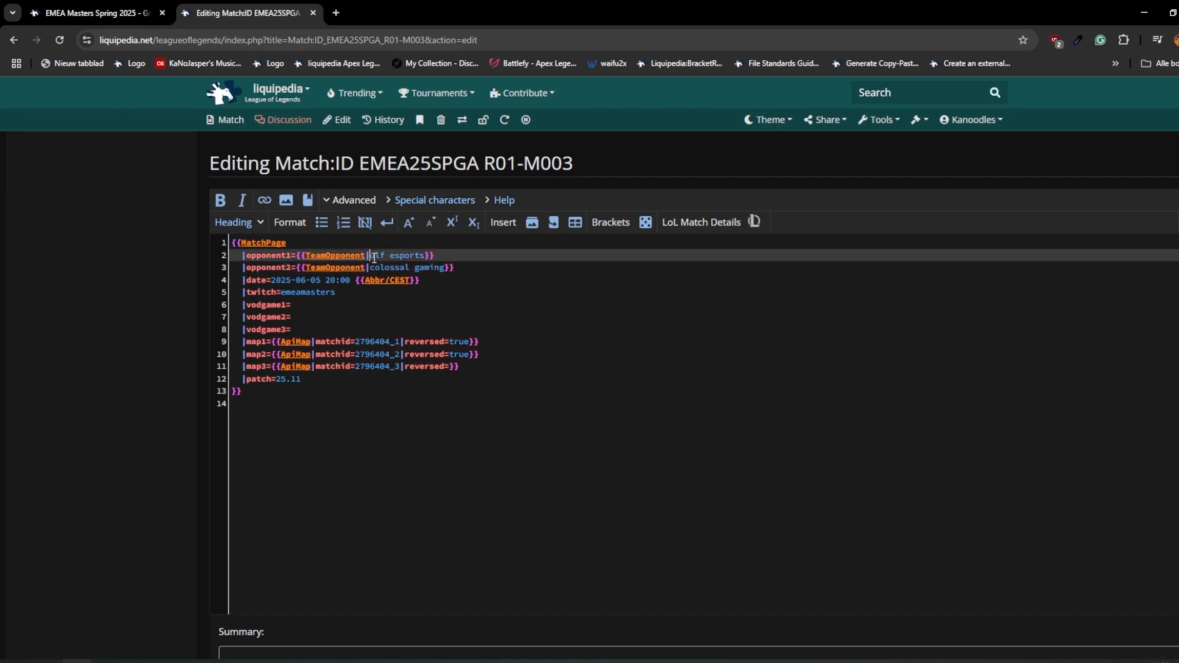
click(410, 280)
drag(430, 281, 278, 283)
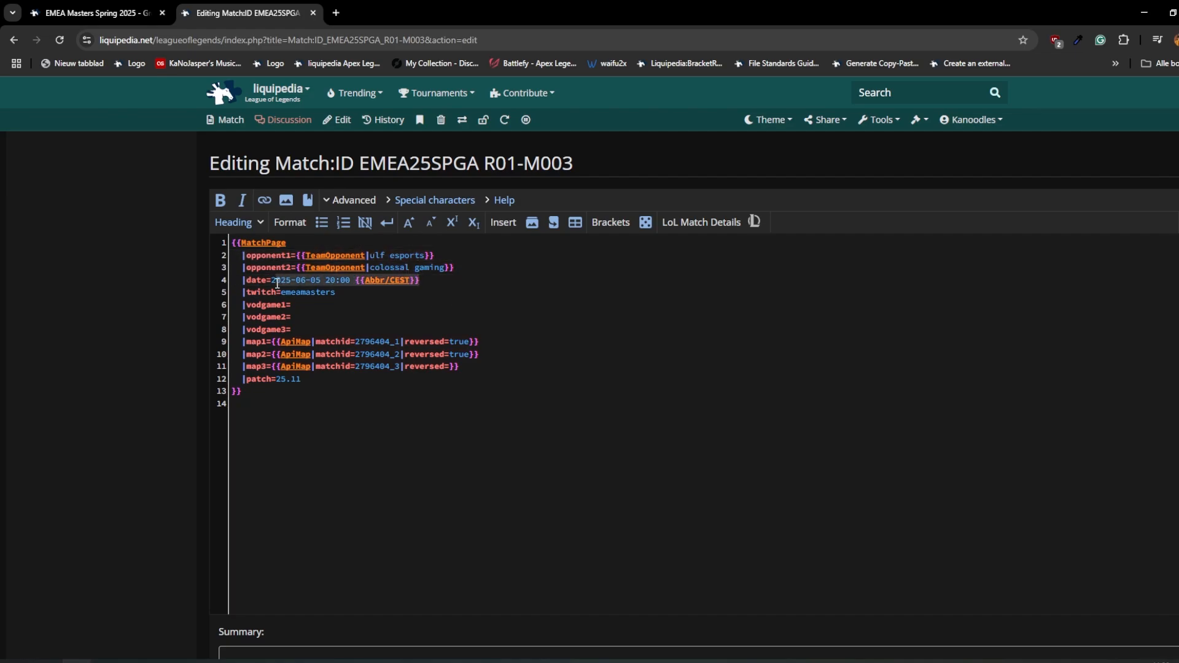
click(298, 294)
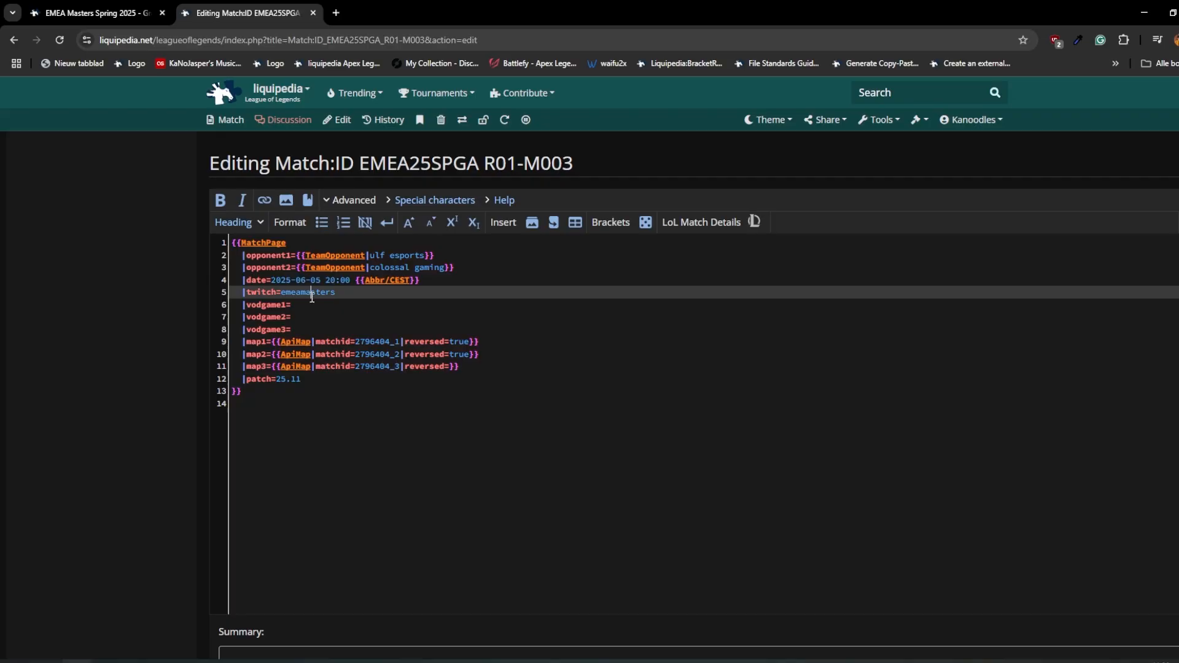
click(261, 345)
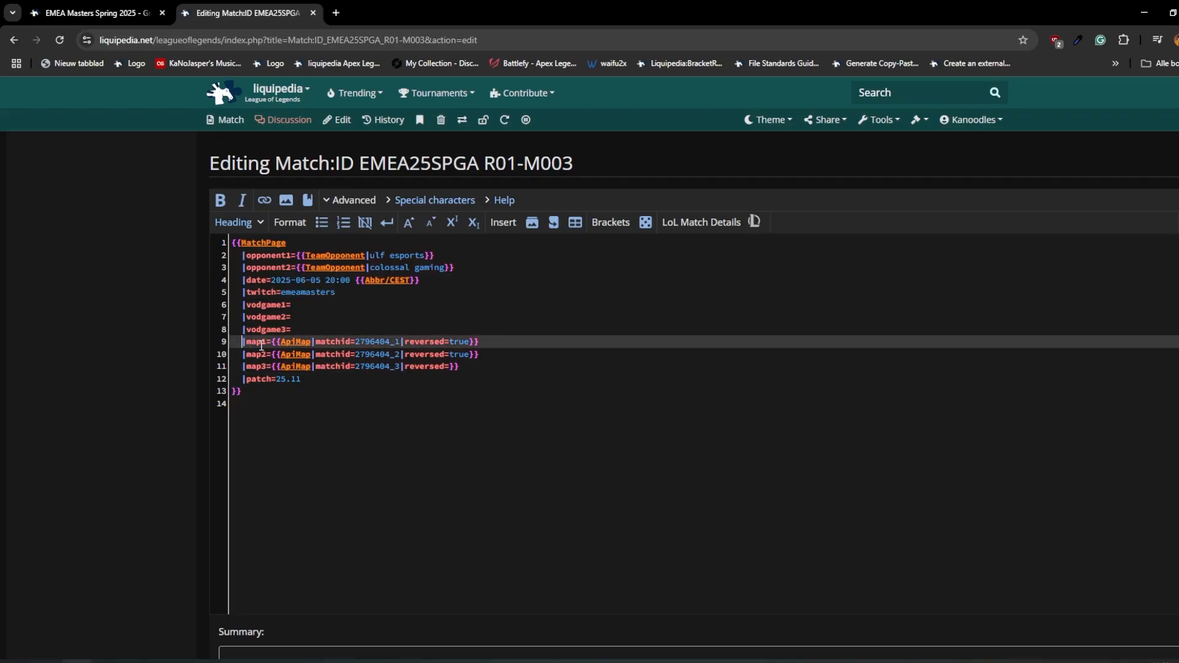
key(Down)
key(Down)
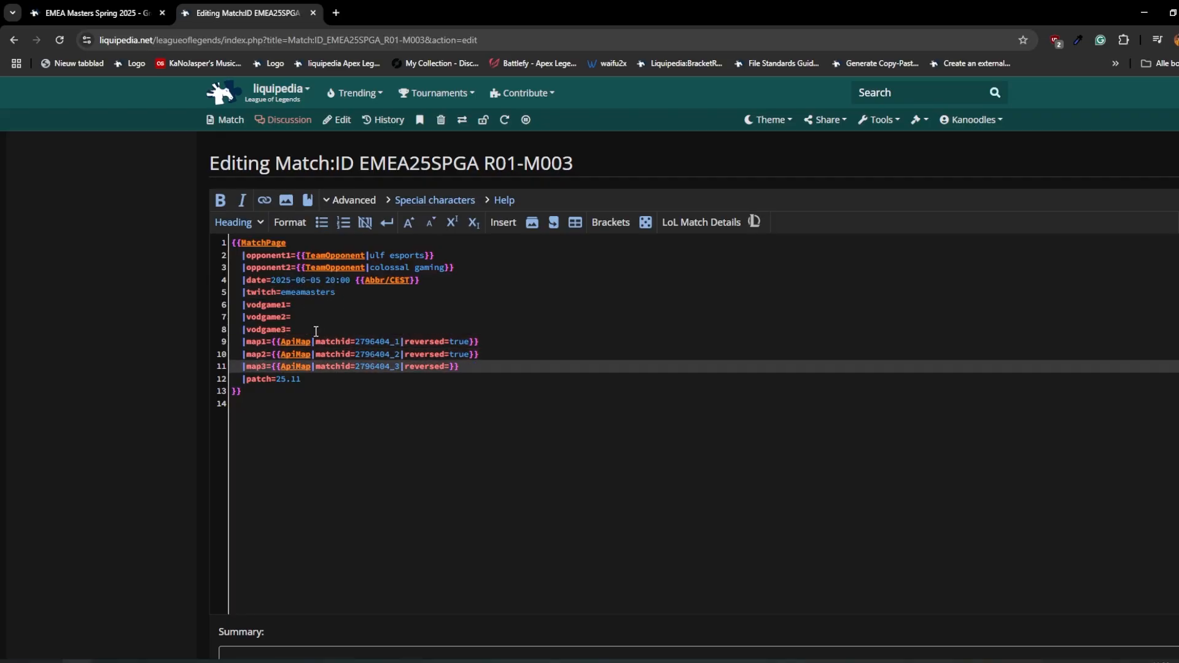
drag(355, 342, 389, 341)
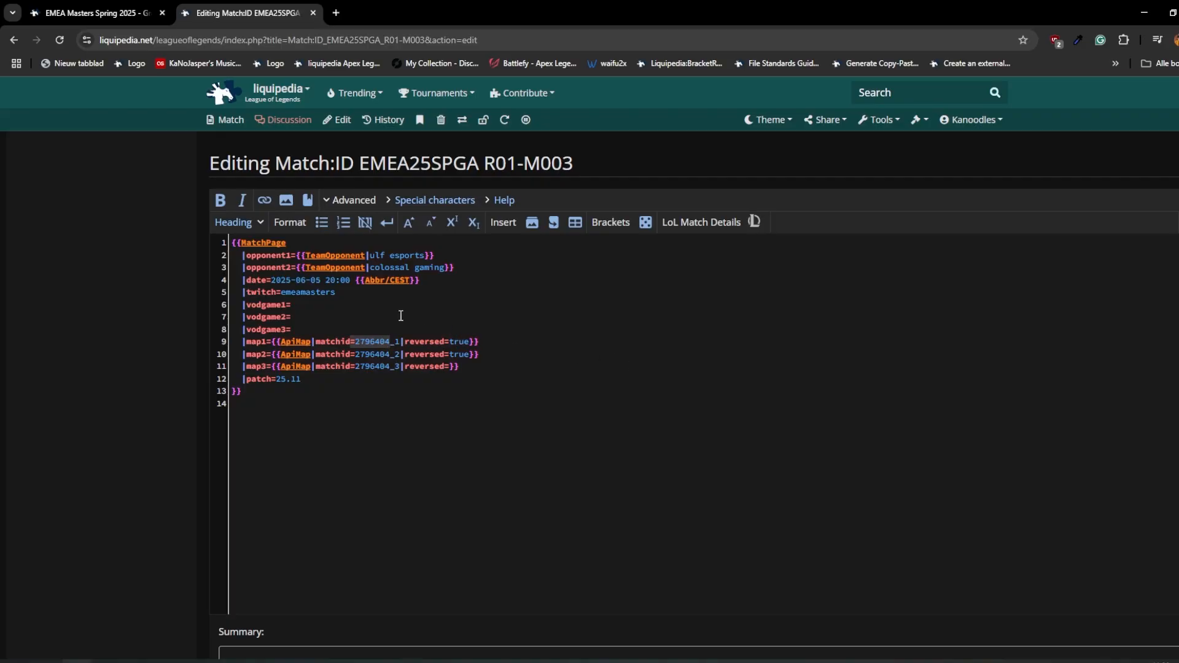
click(454, 342)
double_click(459, 355)
drag(300, 379, 243, 379)
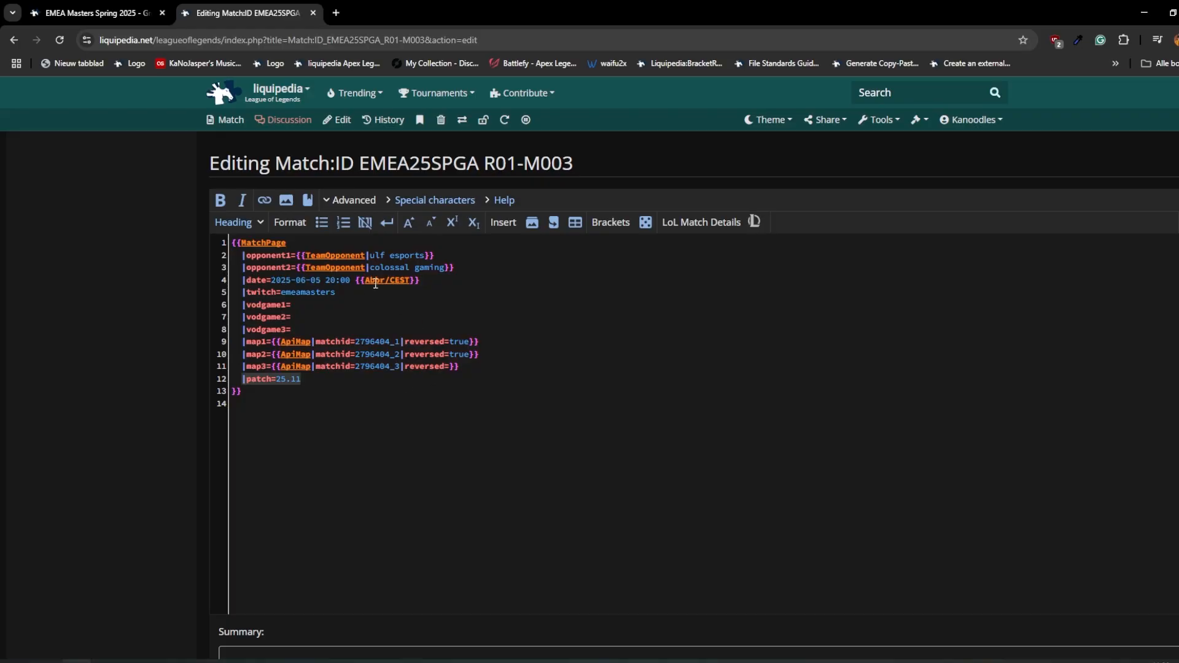
- Preview the match page with its existing game data and return to the source below the preview
scroll(423, 323, down, 6)
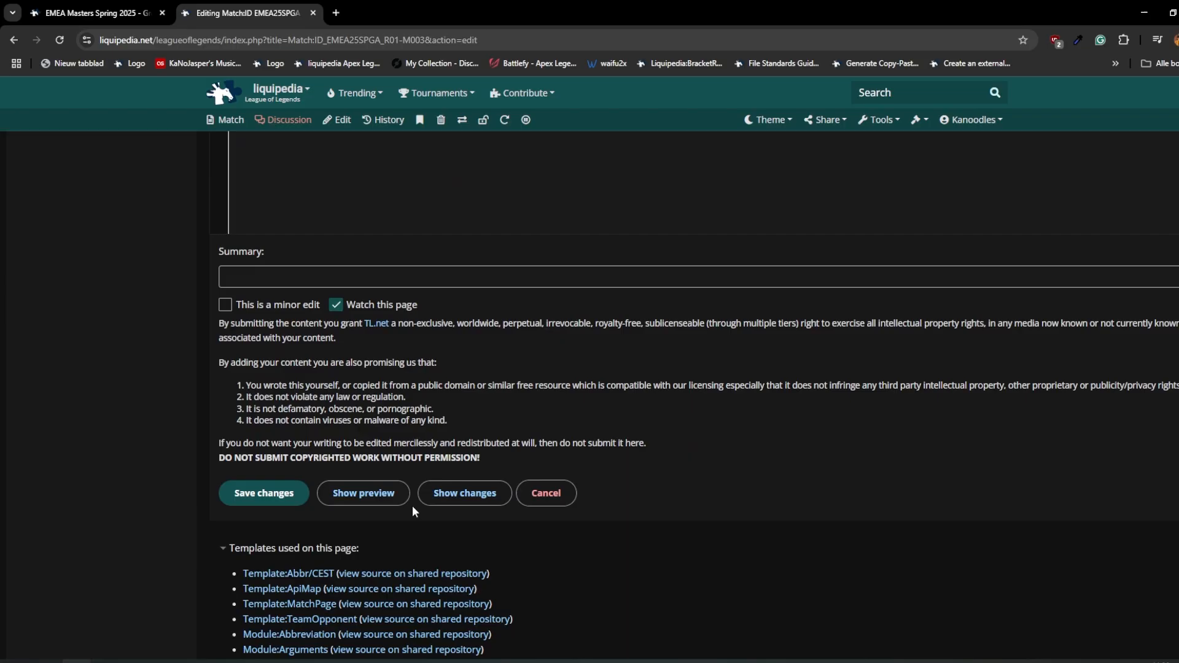
click(363, 494)
scroll(358, 404, down, 15)
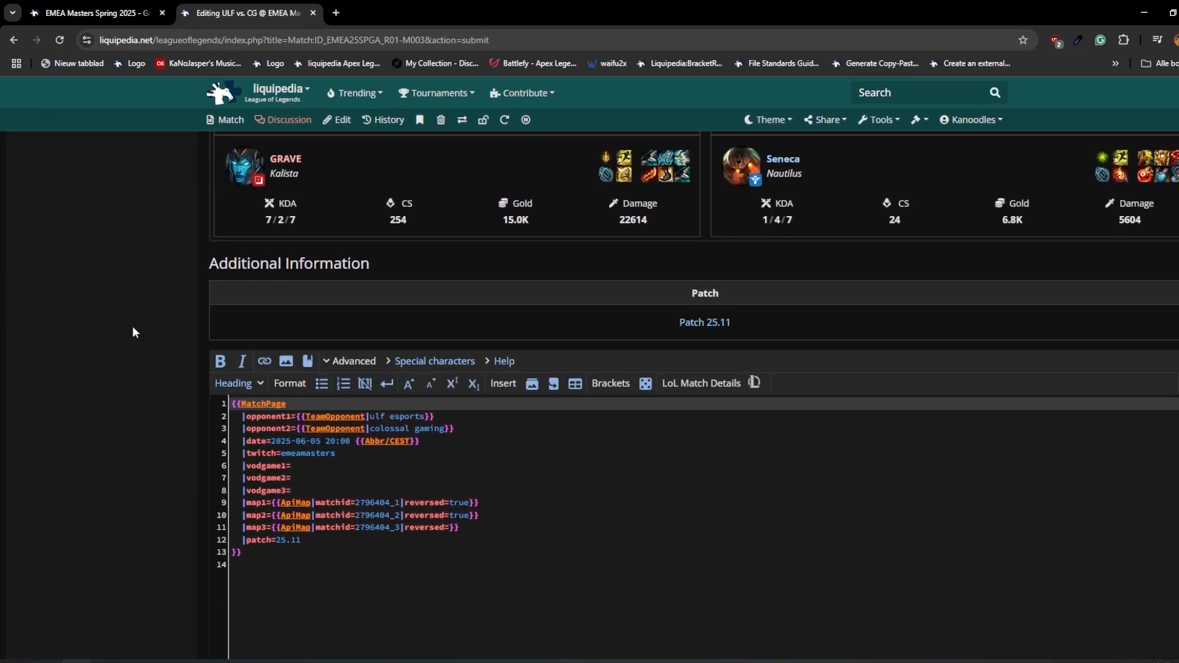
- Clear the matchid values of map1, map2 and map3 and the reversed values of map1 and map2
drag(356, 502, 400, 527)
ctrl+double_click(461, 503)
ctrl+double_click(464, 517)
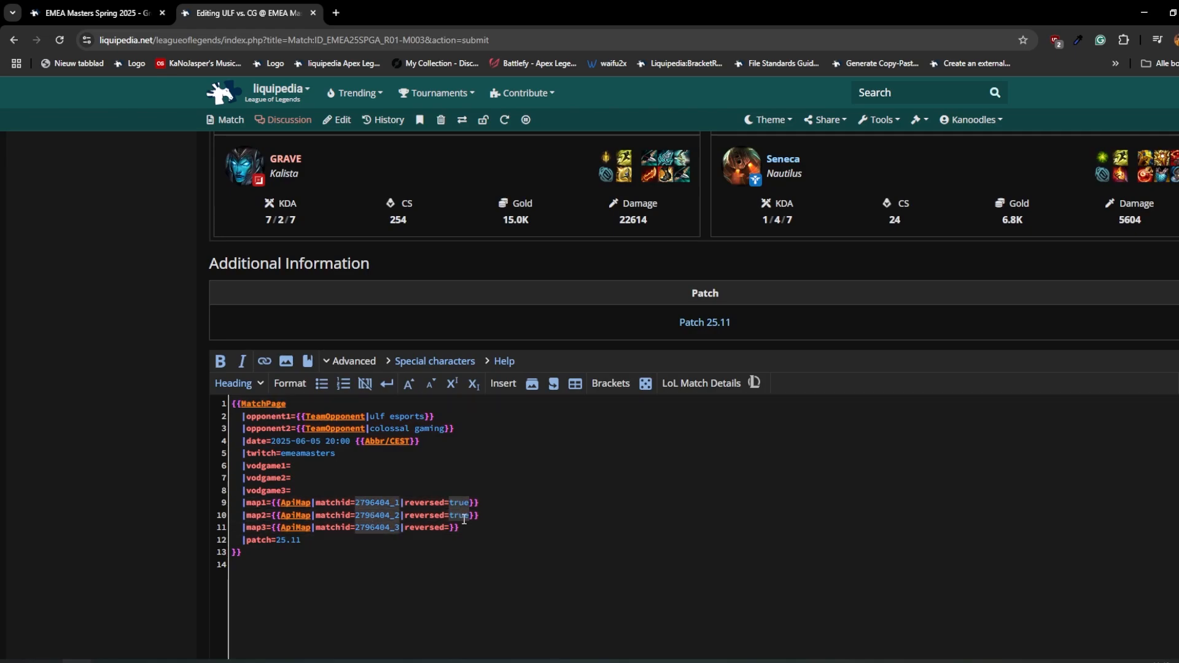
key(BackSpace)
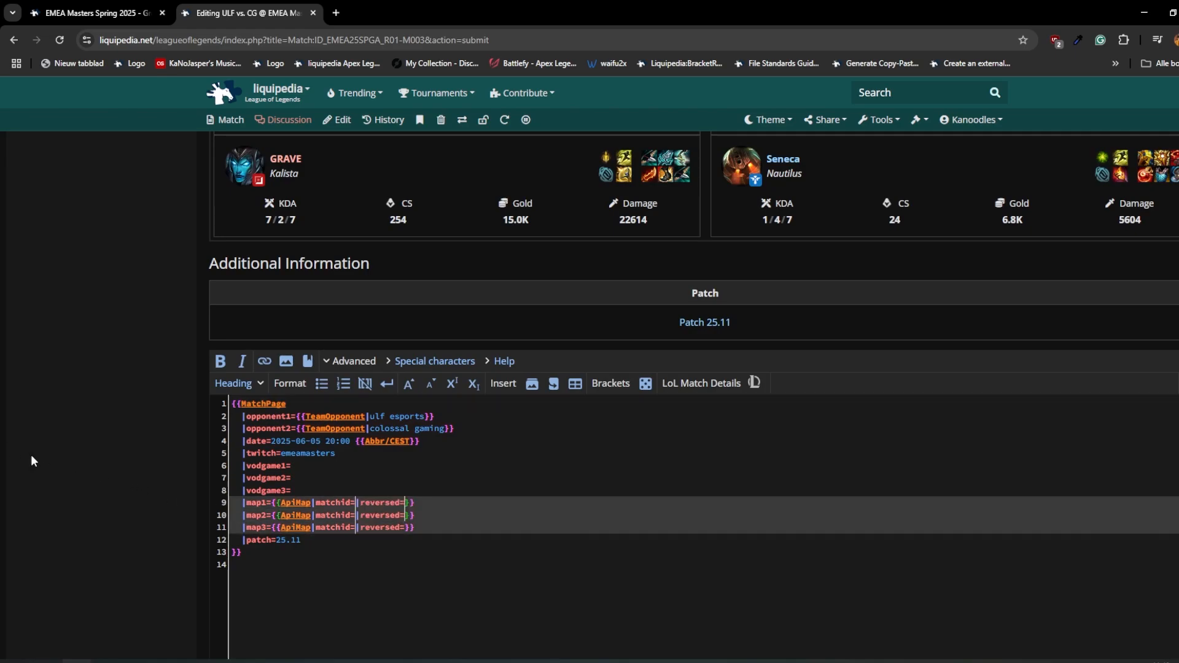
scroll(31, 455, down, 5)
scroll(257, 439, up, 5)
click(389, 492)
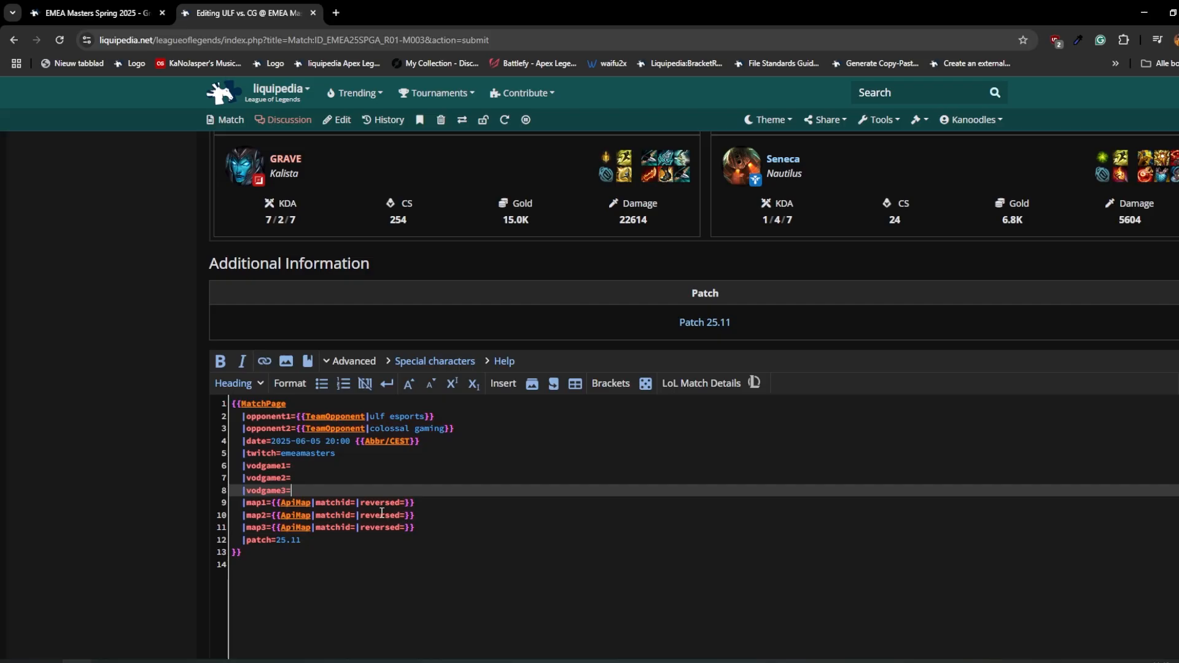
- Preview the match page with the map match IDs left empty
scroll(163, 458, down, 7)
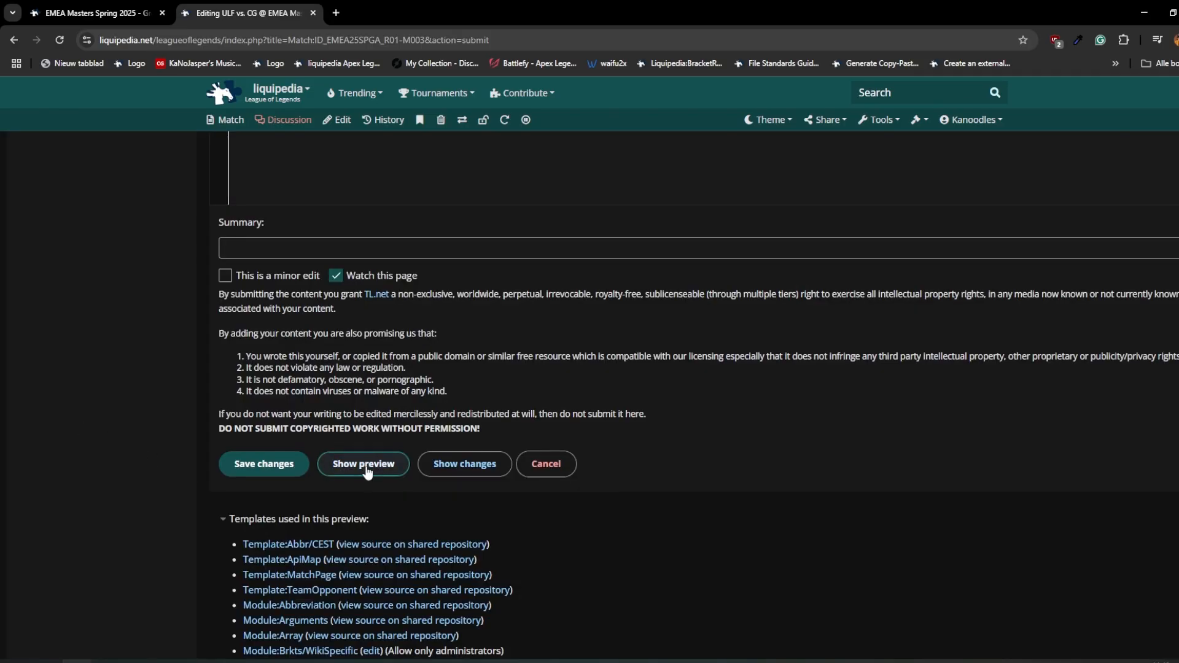
click(367, 467)
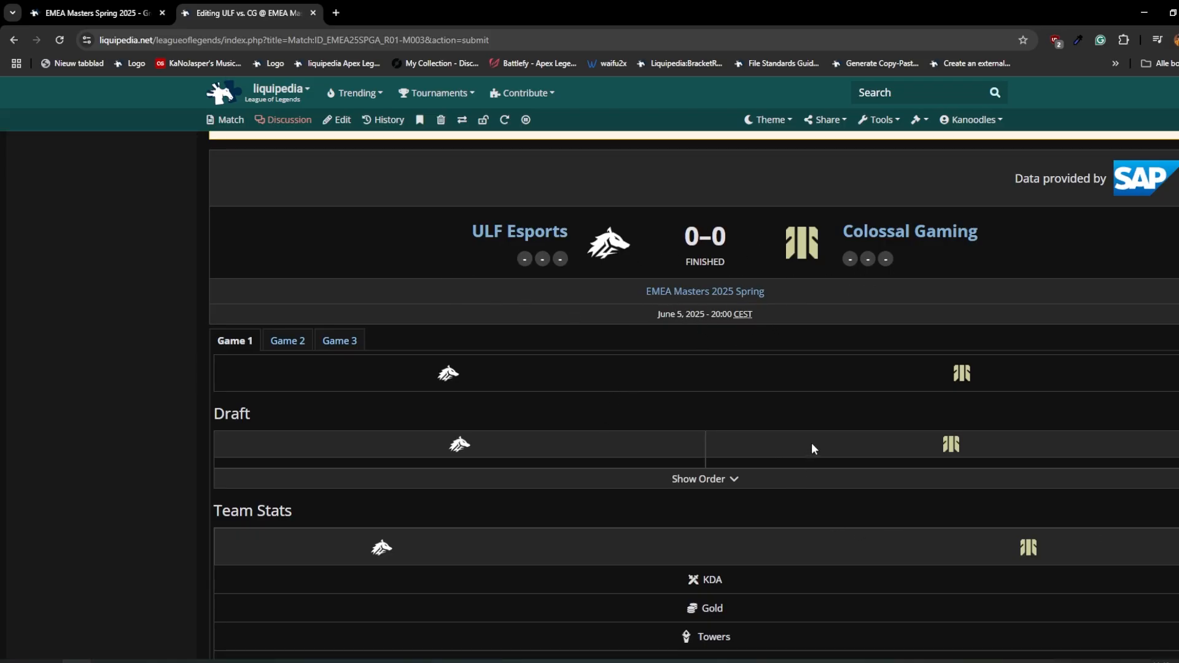
scroll(645, 508, down, 9)
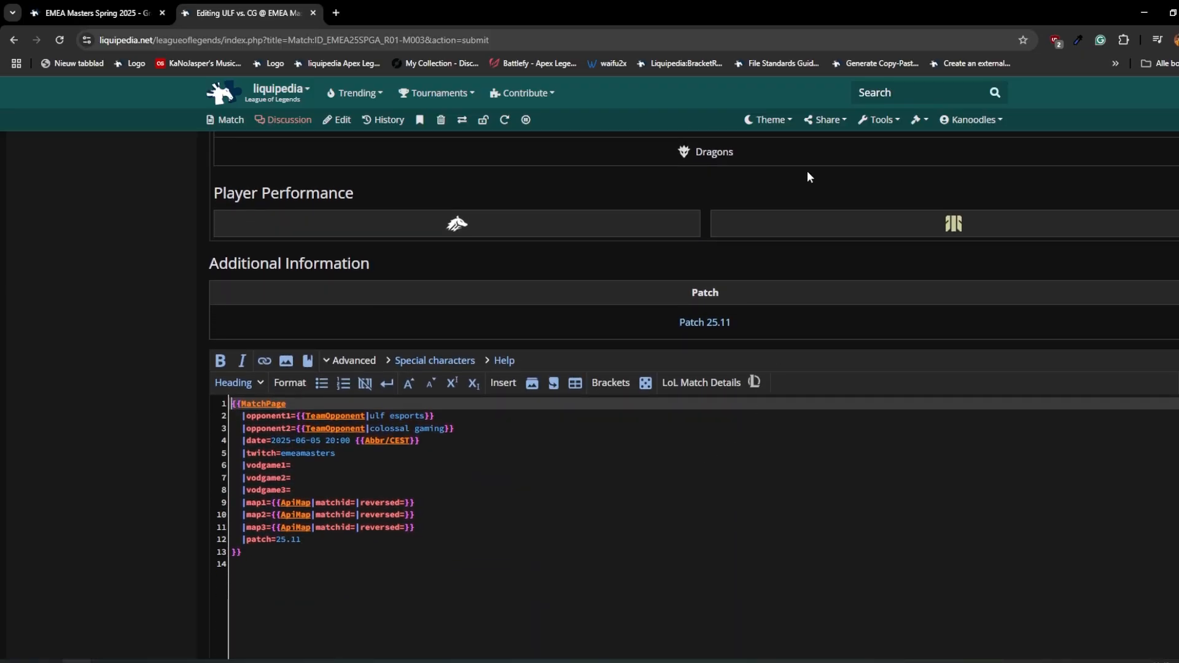
- Open the LeagueOfLegendsDB special page in a new browser tab and switch to it
click(869, 120)
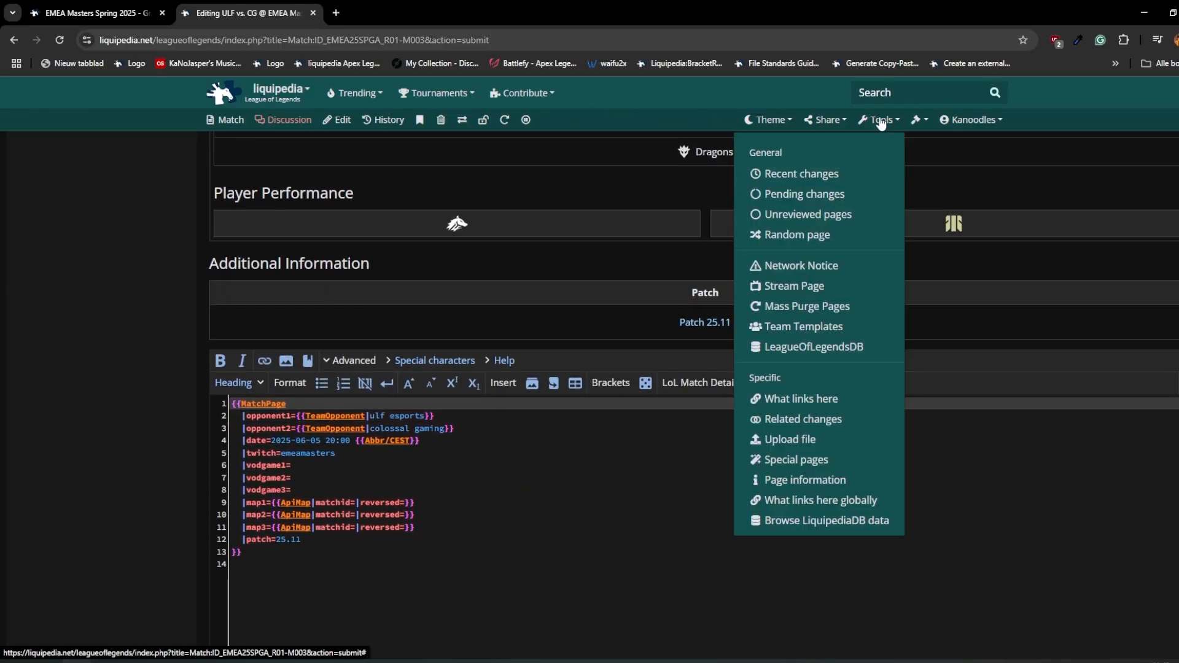
middle_click(816, 348)
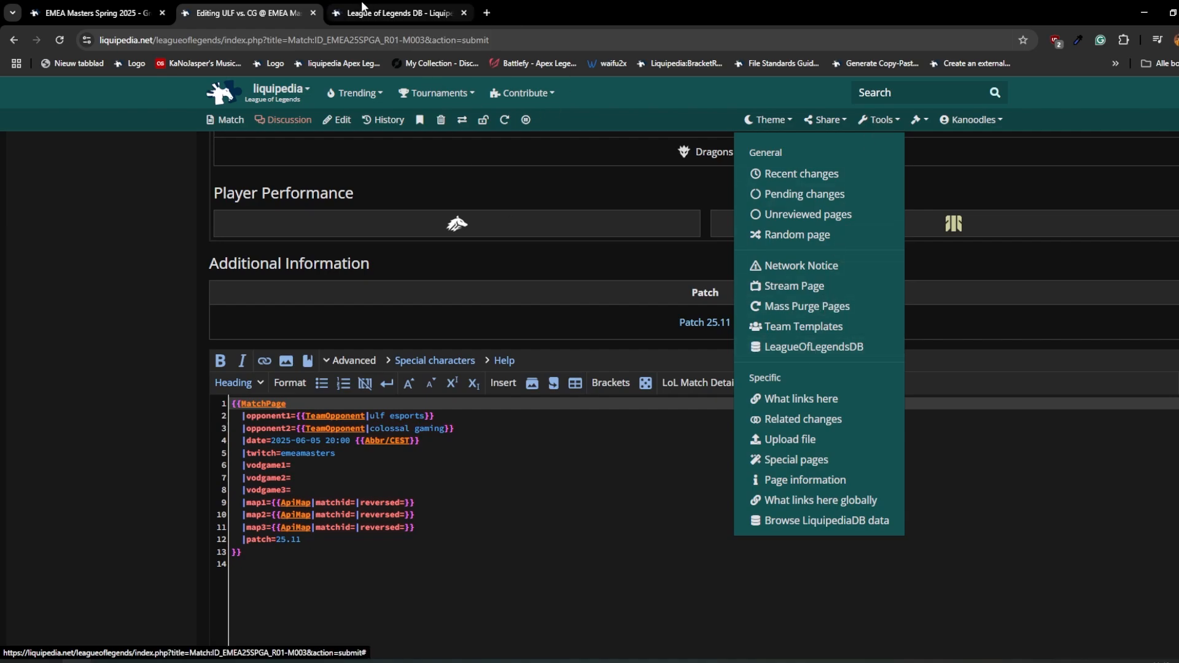
click(377, 10)
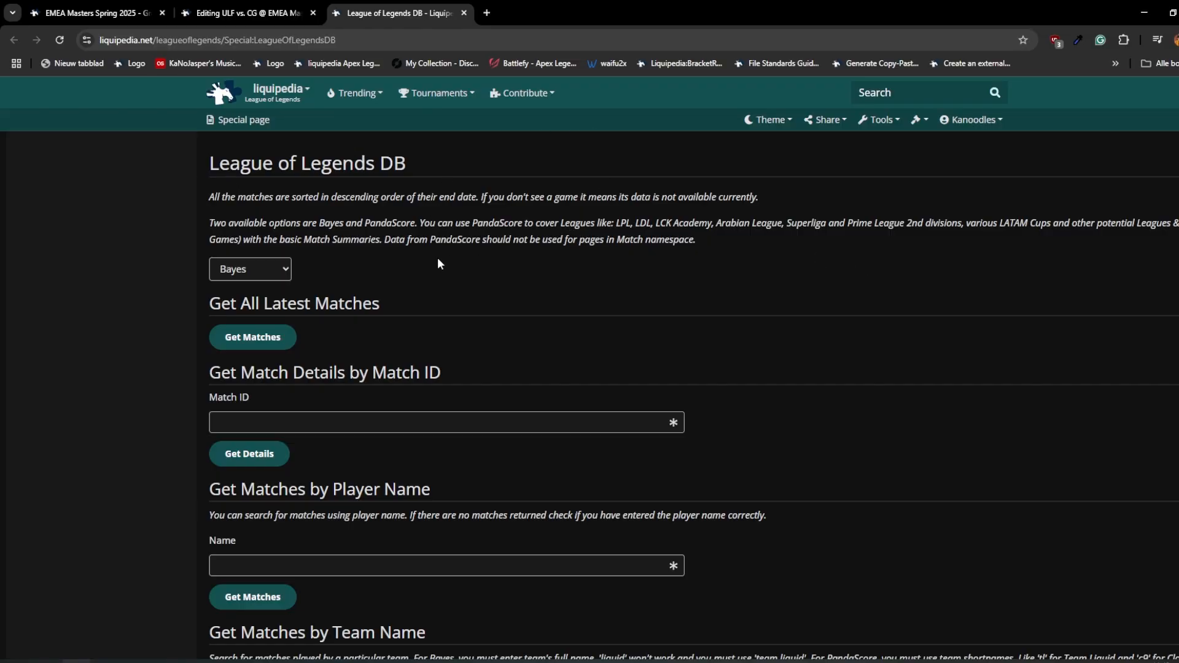
- Keep Bayes as the data source and retrieve all the latest matches
click(238, 270)
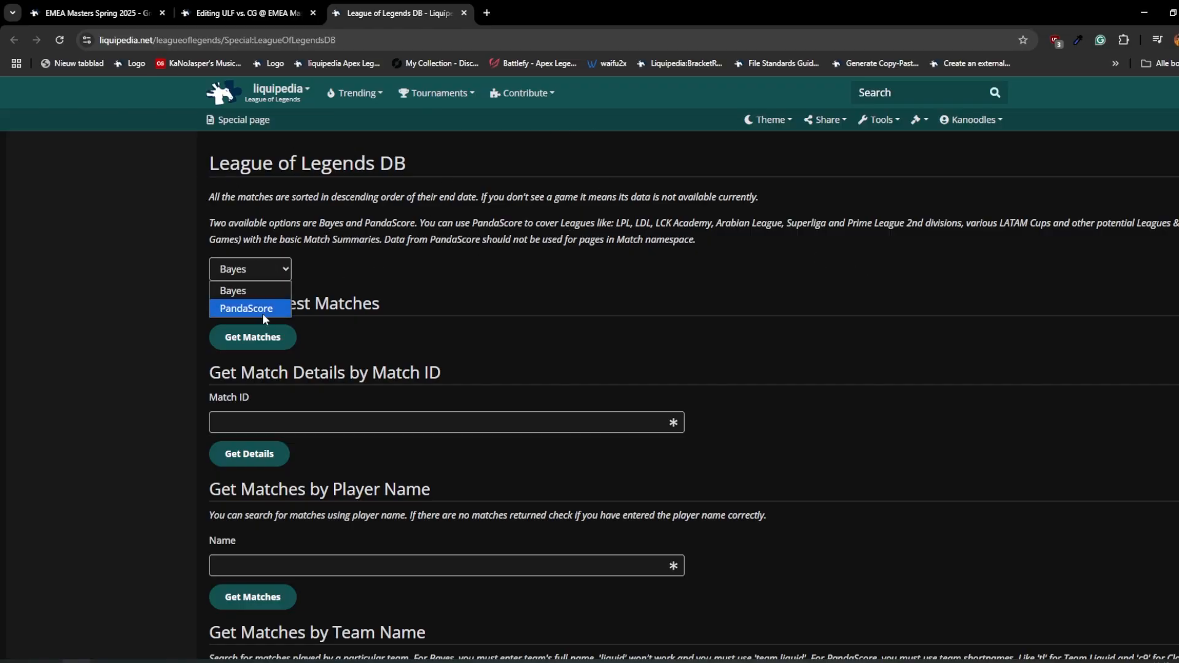
click(263, 290)
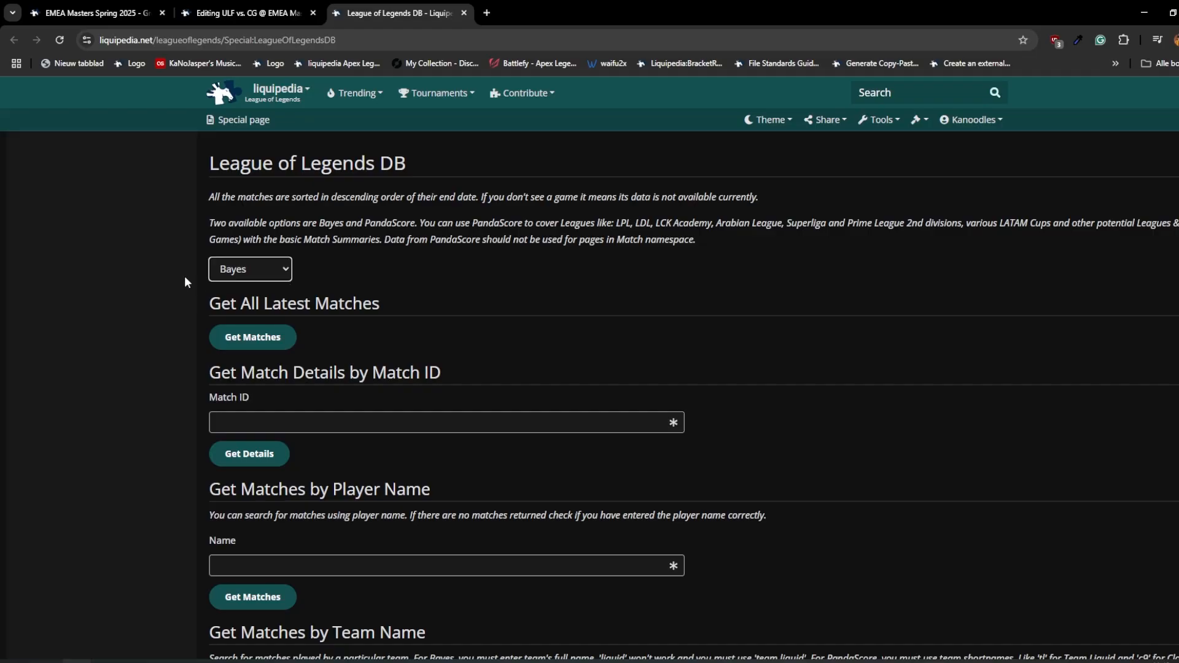
click(250, 270)
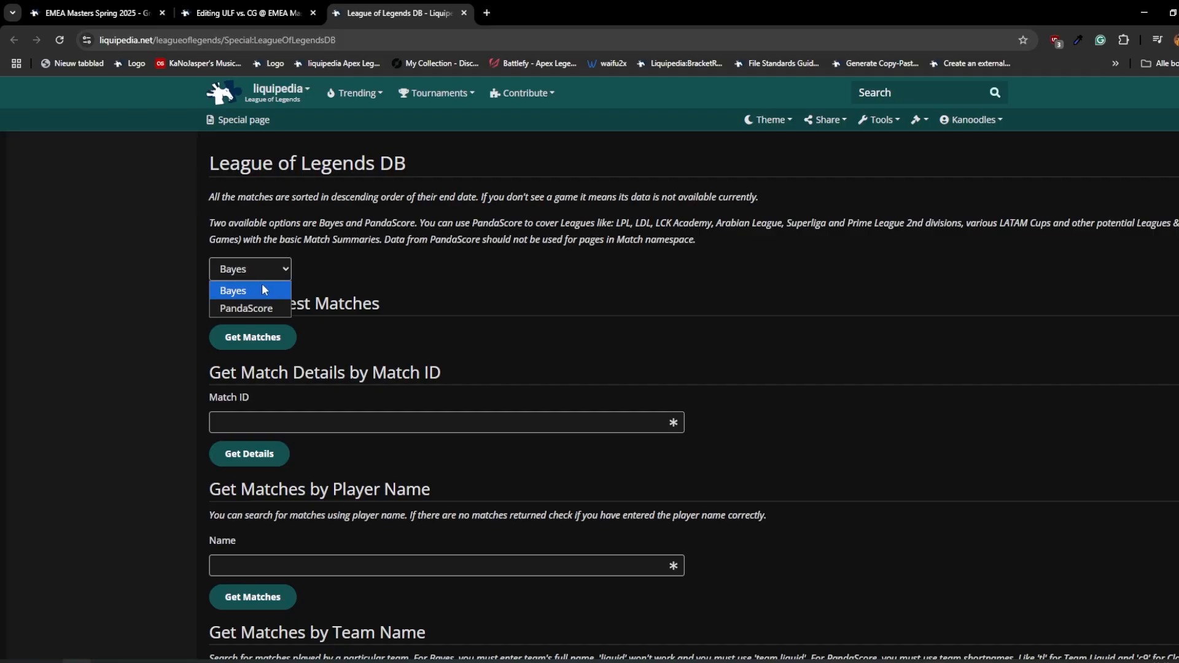
click(263, 291)
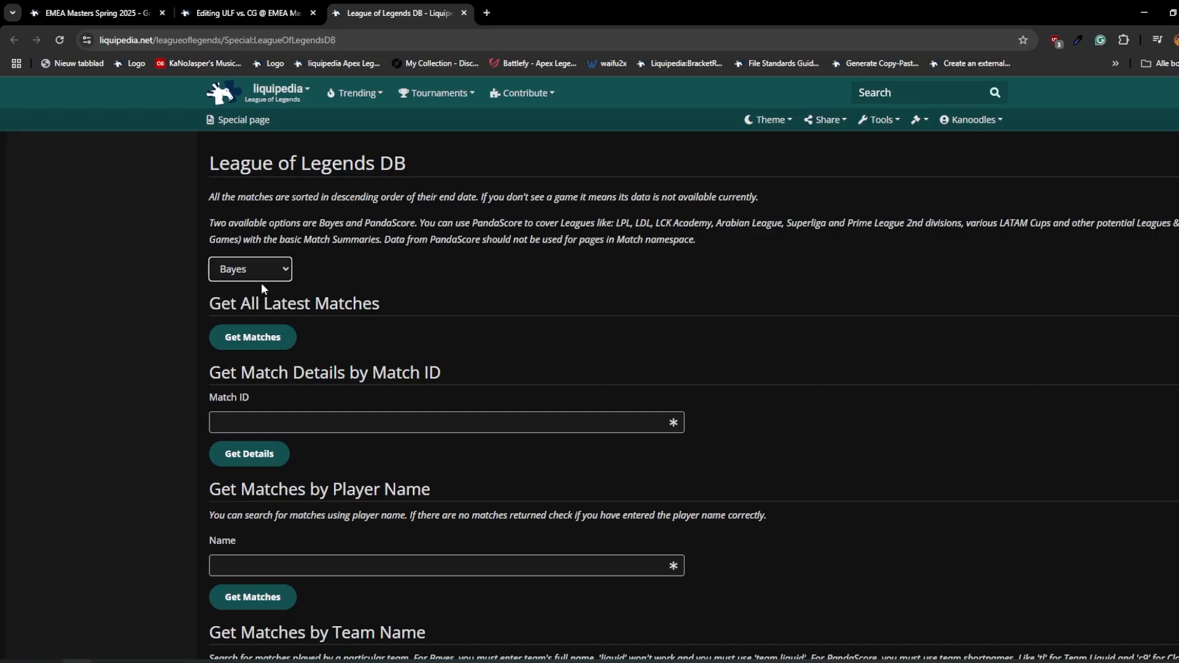
scroll(325, 290, down, 1)
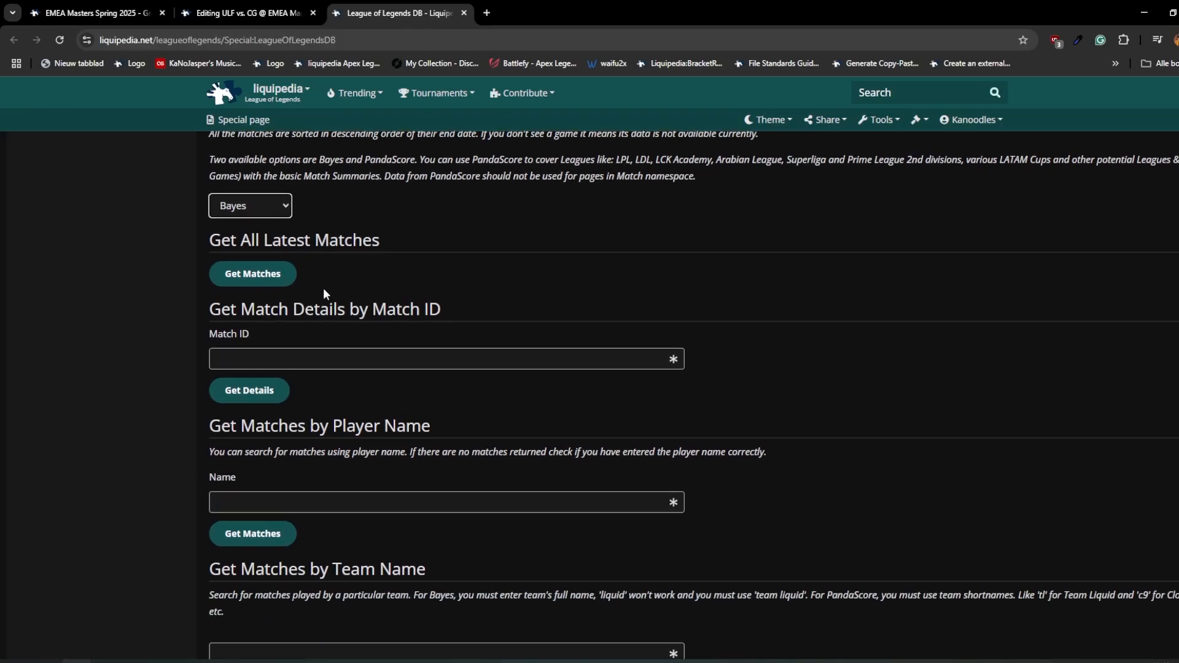
click(247, 276)
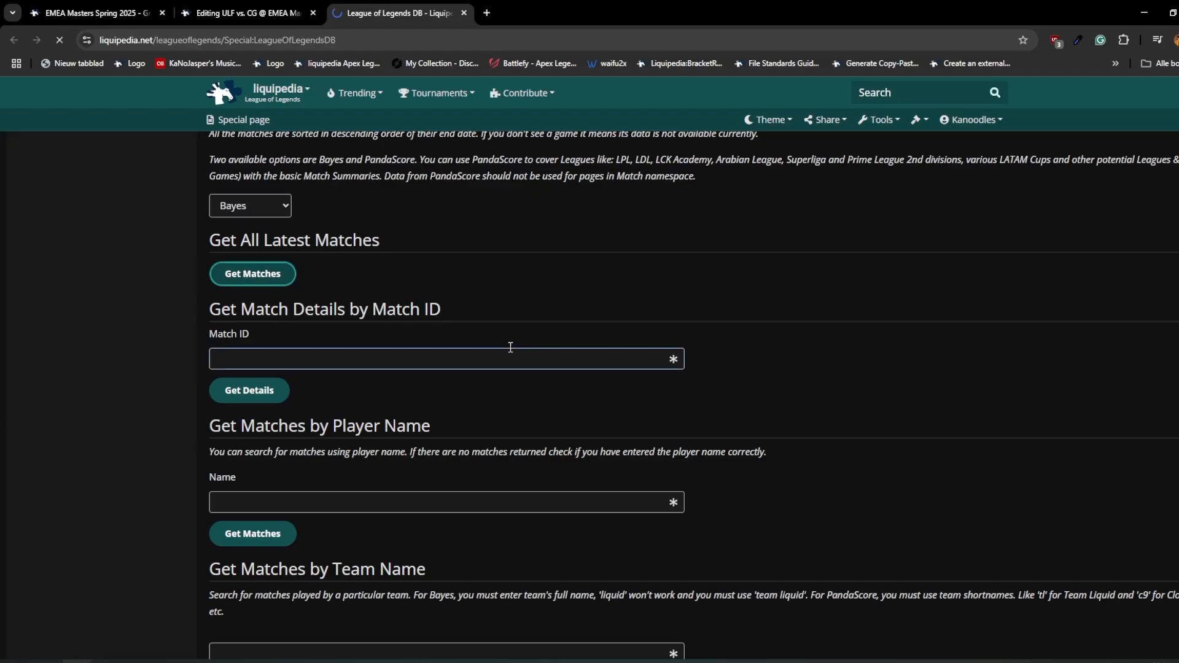
scroll(462, 341, down, 2)
scroll(366, 409, down, 4)
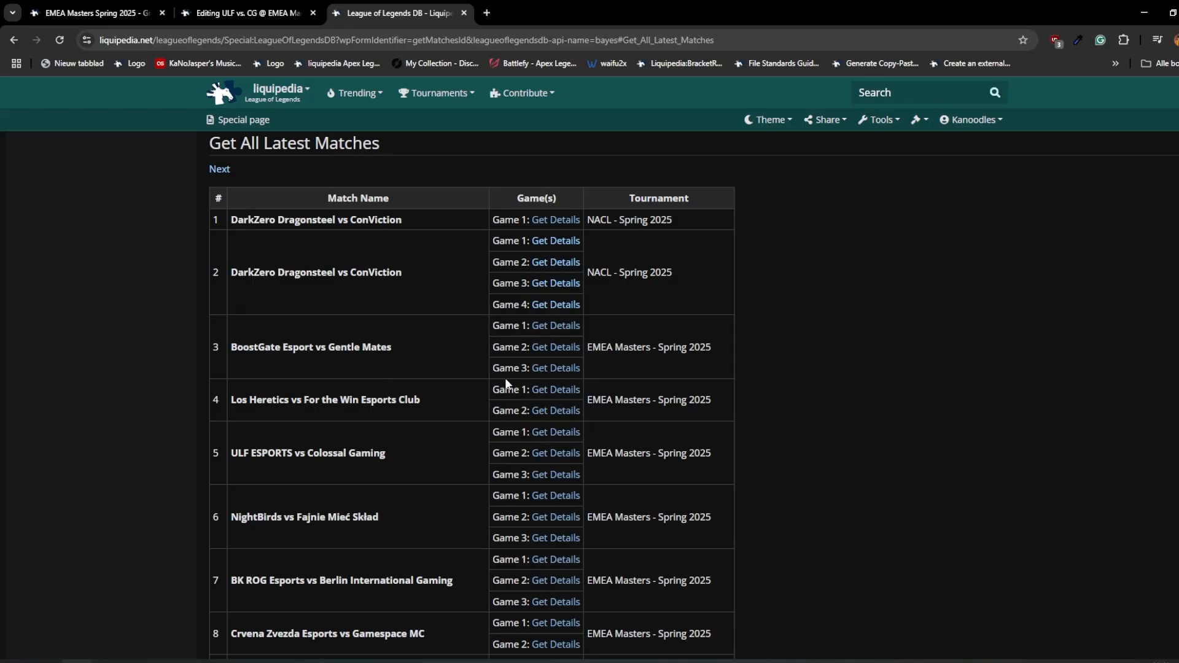
- Search the latest matches for "ulf esp" and check the opponent and tournament of the ULF ESPORTS vs Colossal Gaming entry
click(246, 13)
scroll(469, 194, up, 1)
key(ctrl+Tab)
key(ctrl+f)
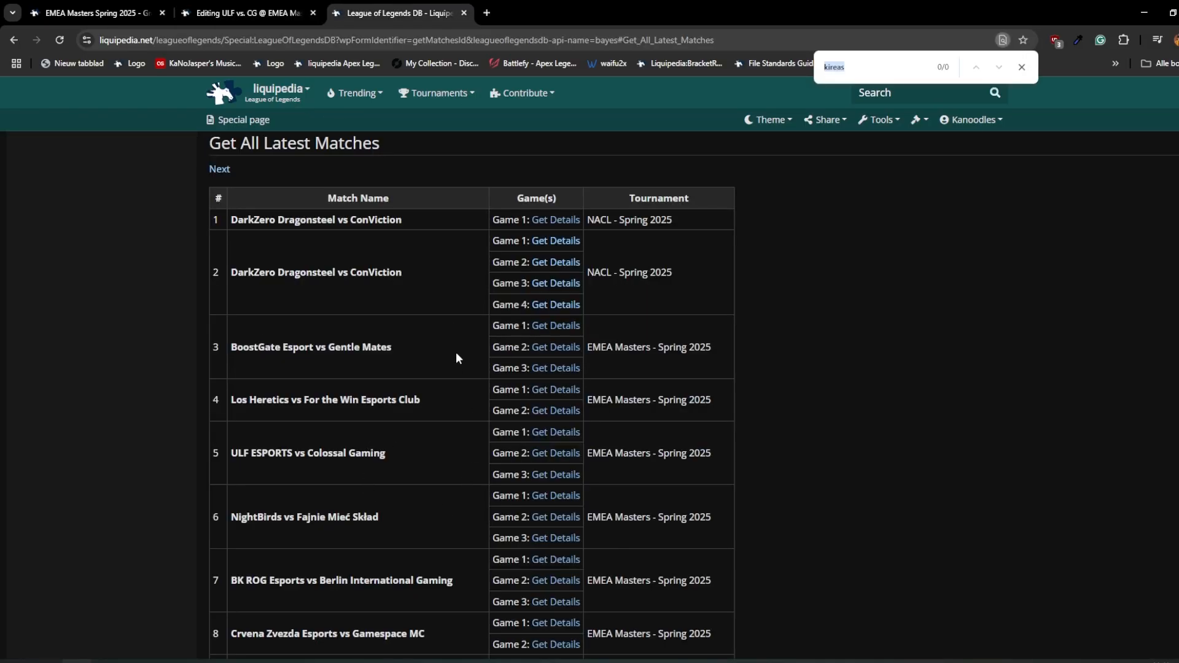
text(ulf esp)
scroll(457, 354, down, 1)
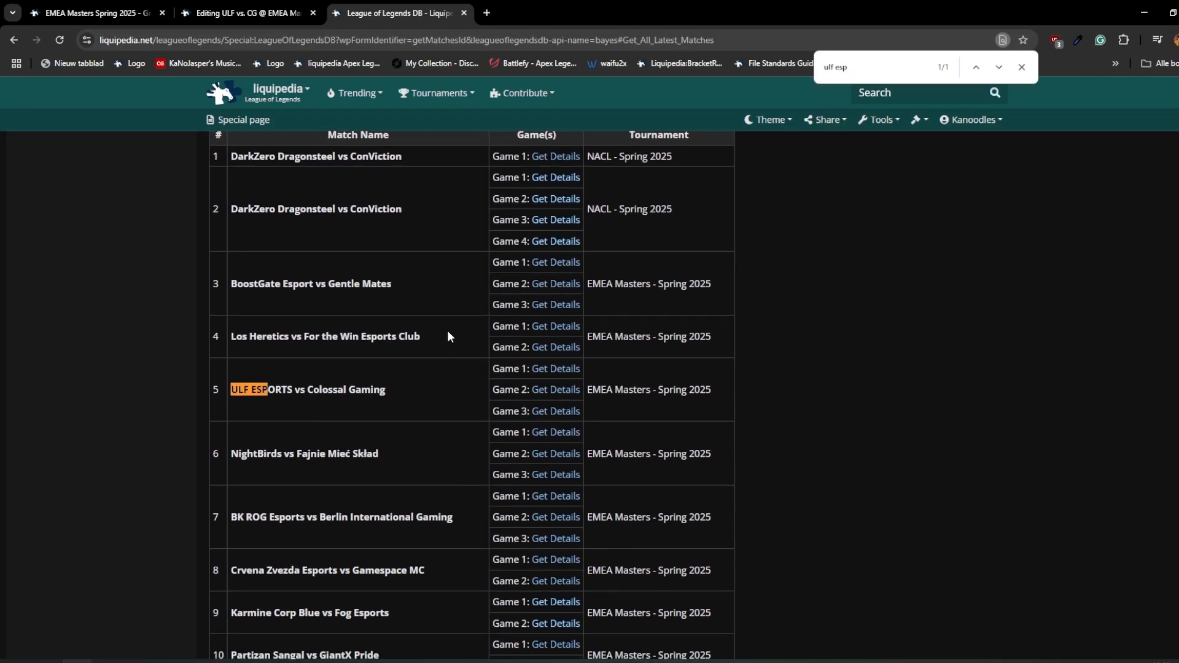
drag(305, 390, 385, 389)
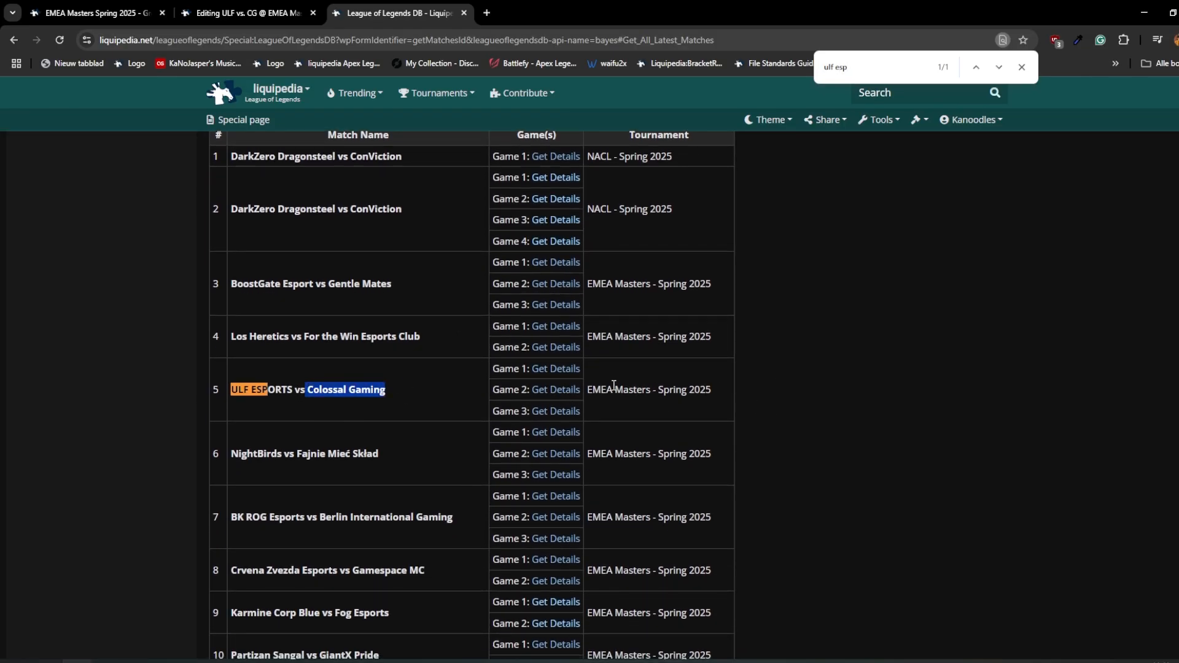
drag(600, 390, 695, 389)
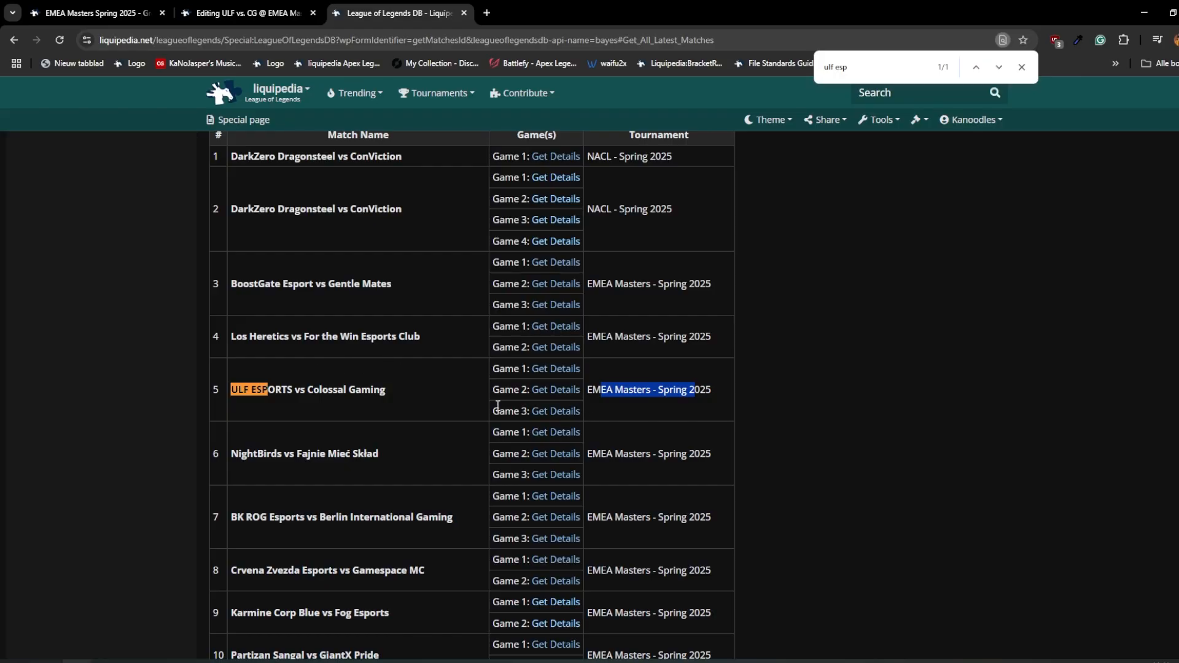
drag(355, 390, 308, 390)
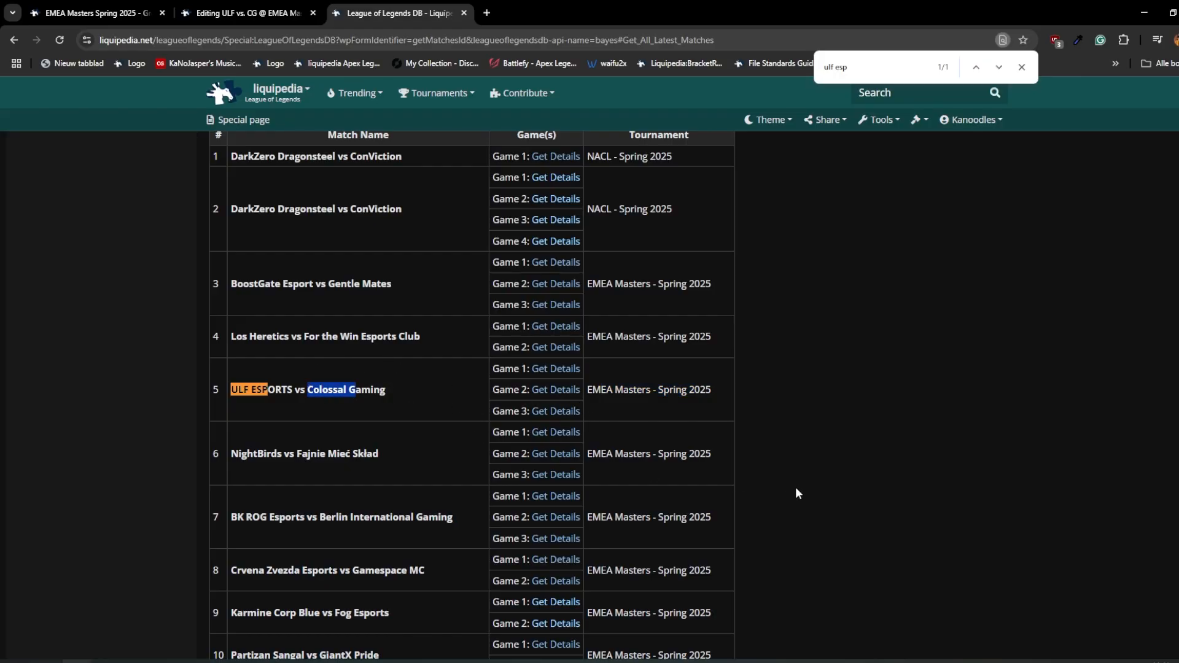
- Open the details of Games 1, 2 and 3 of ULF ESPORTS vs Colossal Gaming in separate tabs and switch to Game 1
middle_click(555, 369)
middle_click(556, 391)
middle_click(556, 411)
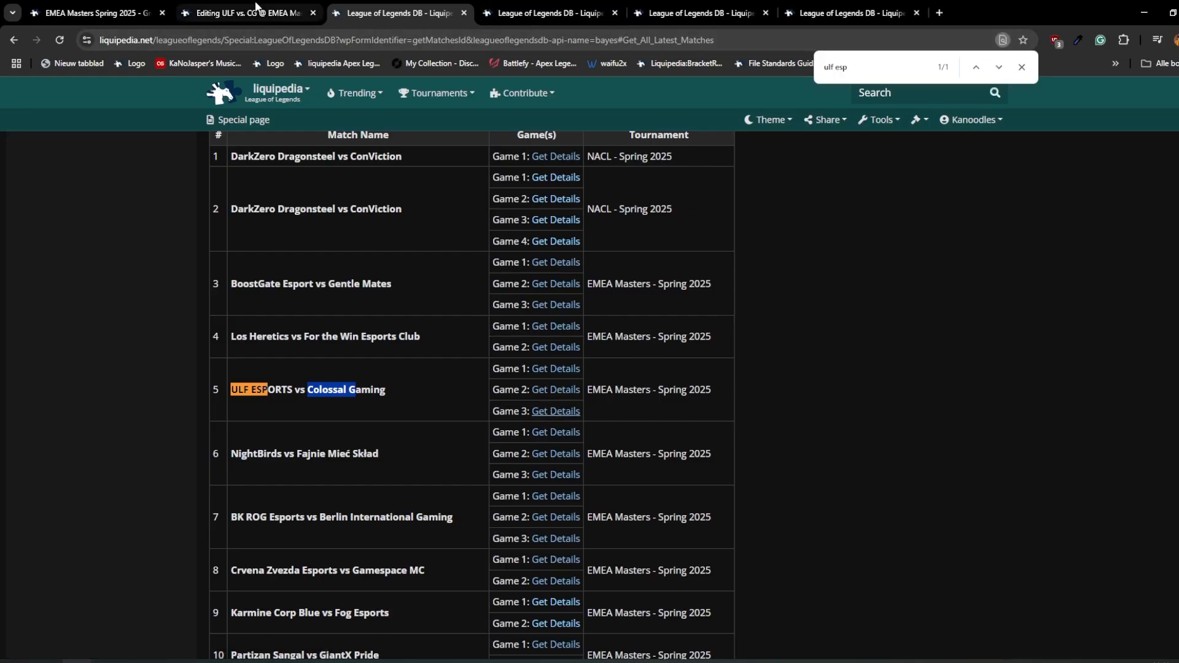
click(516, 13)
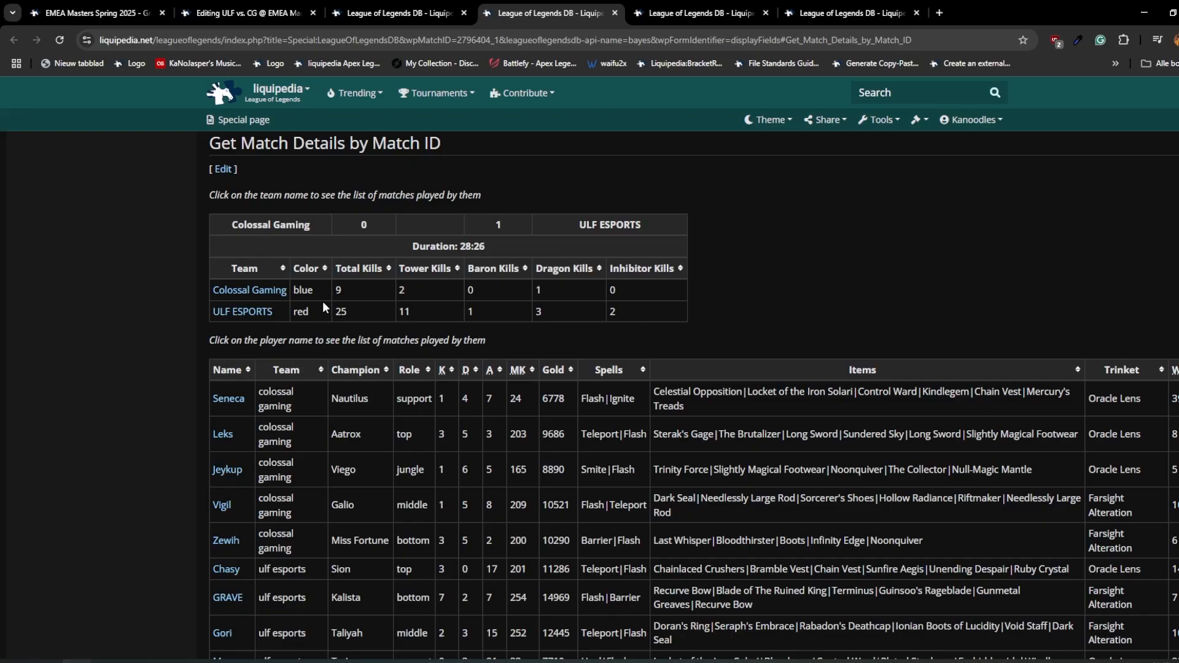
- Examine the Game 1 details: both teams, the duration, and the players' gold and items
double_click(270, 225)
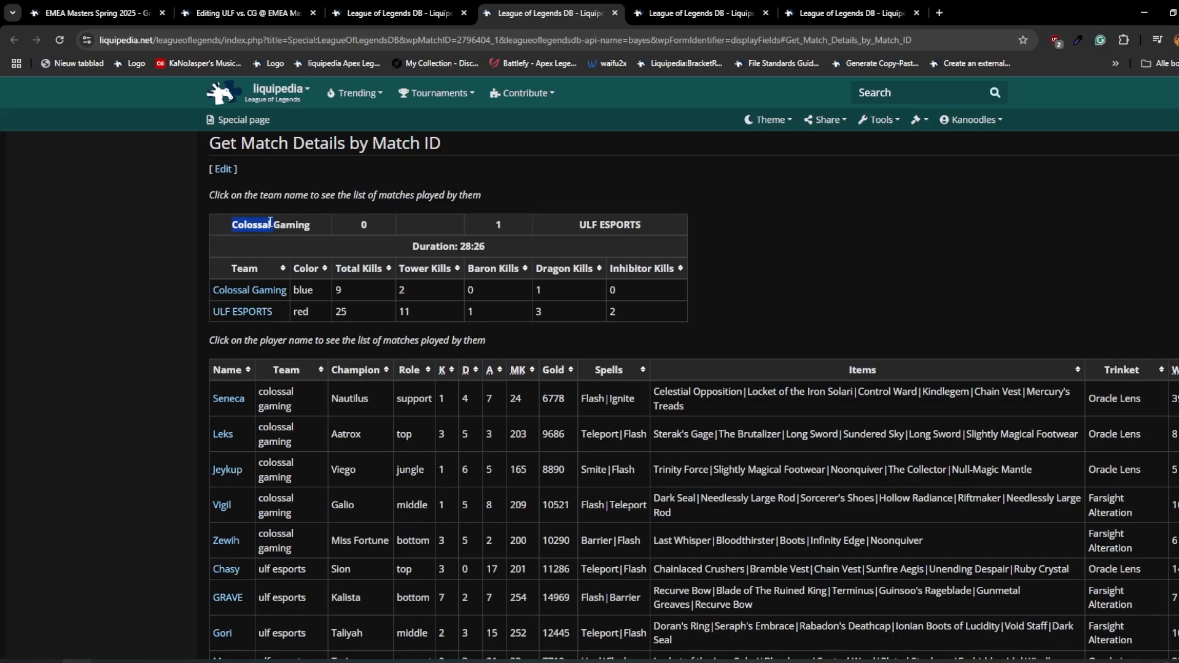
double_click(588, 224)
triple_click(386, 245)
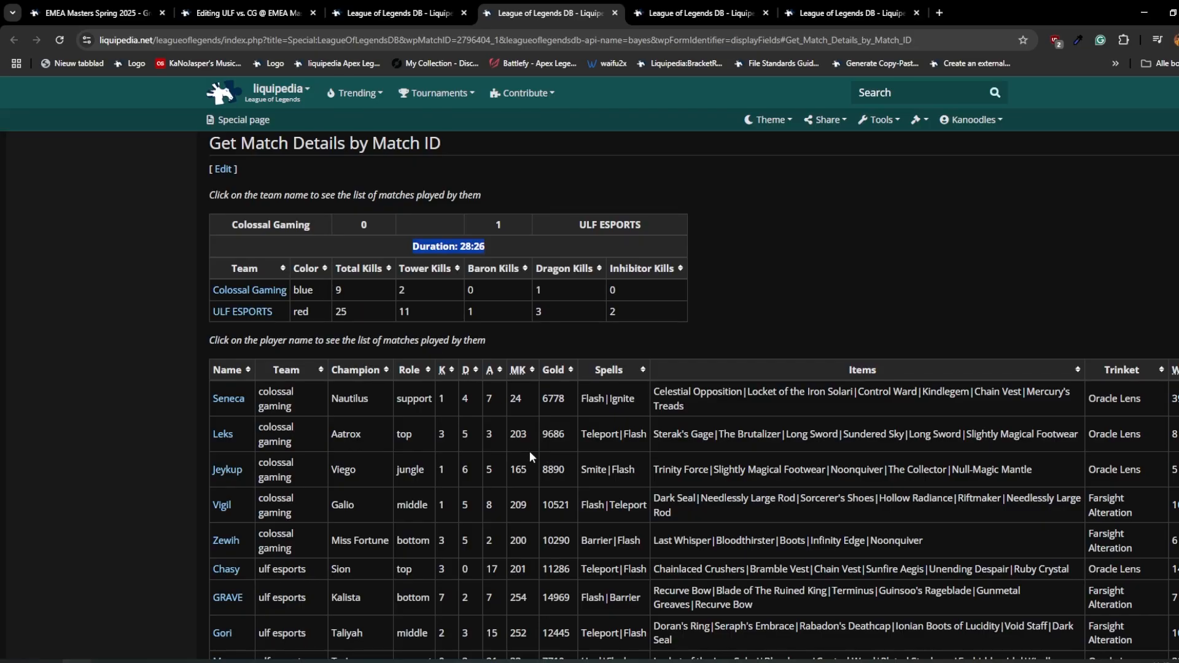
scroll(534, 458, down, 2)
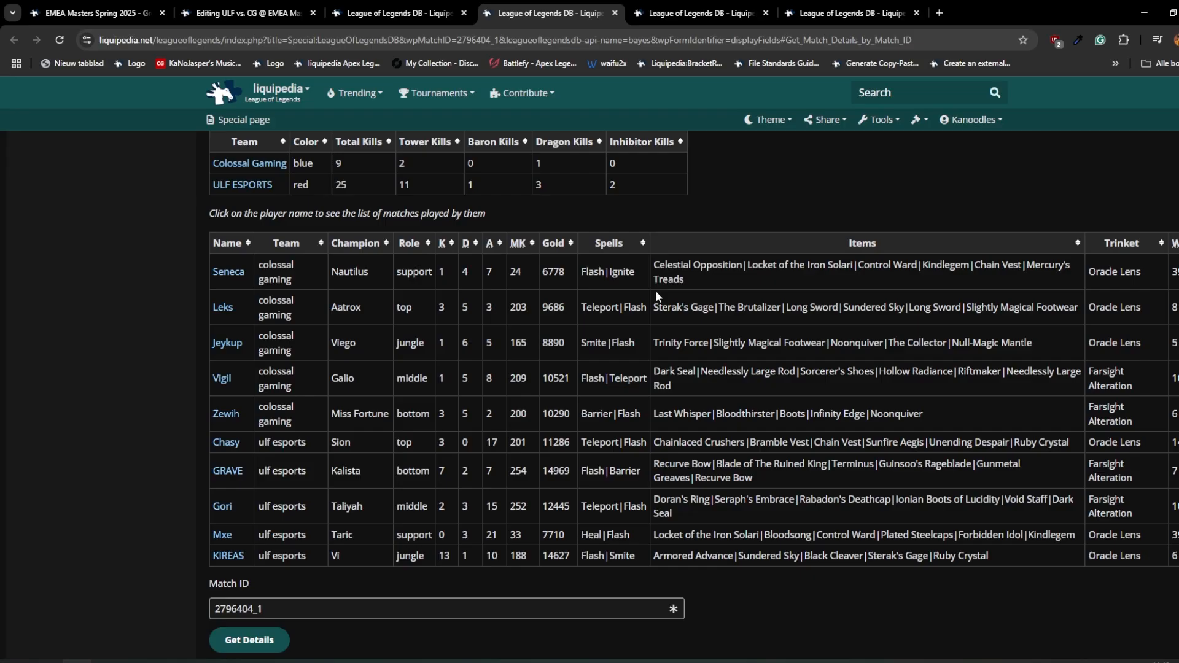
drag(706, 266, 858, 343)
click(558, 273)
scroll(584, 384, up, 4)
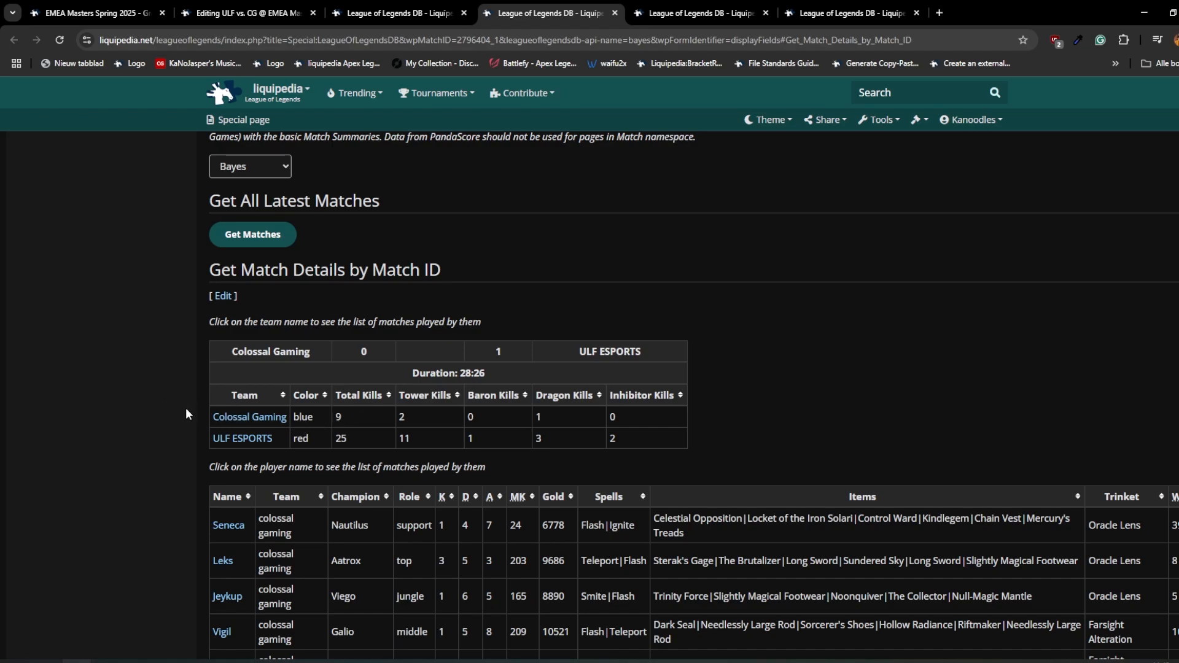
- Move the match page's editing tab beside the Game 1 details tab and check its opponent1 and opponent2 entries
drag(245, 13, 400, 13)
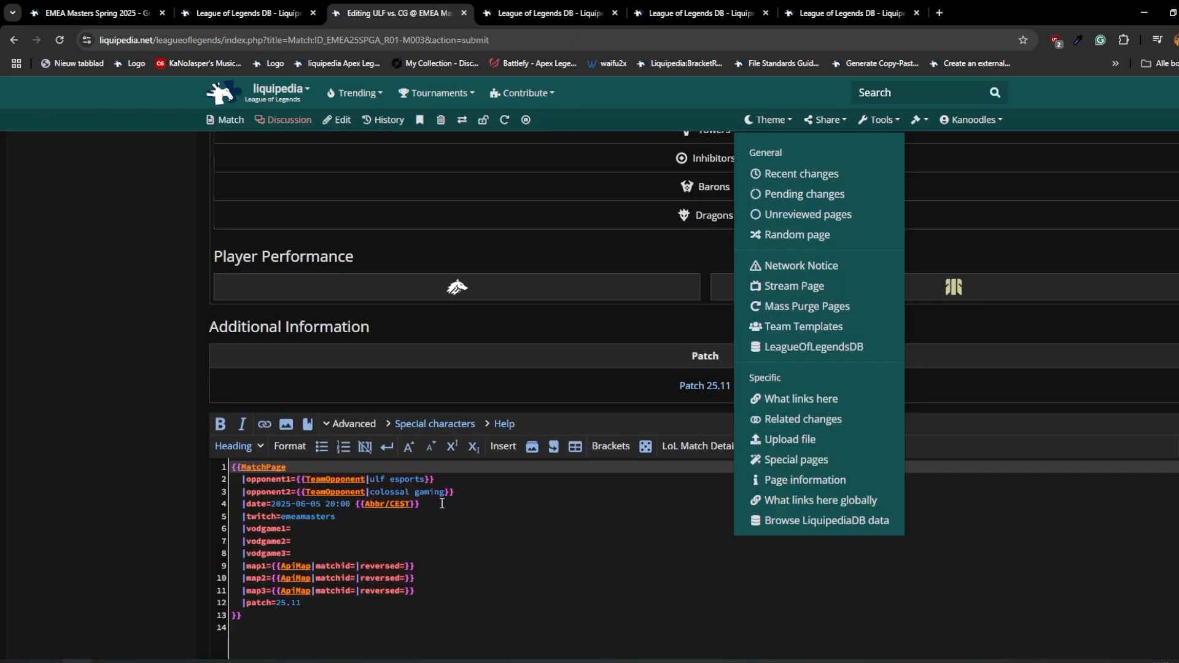
click(314, 427)
double_click(281, 418)
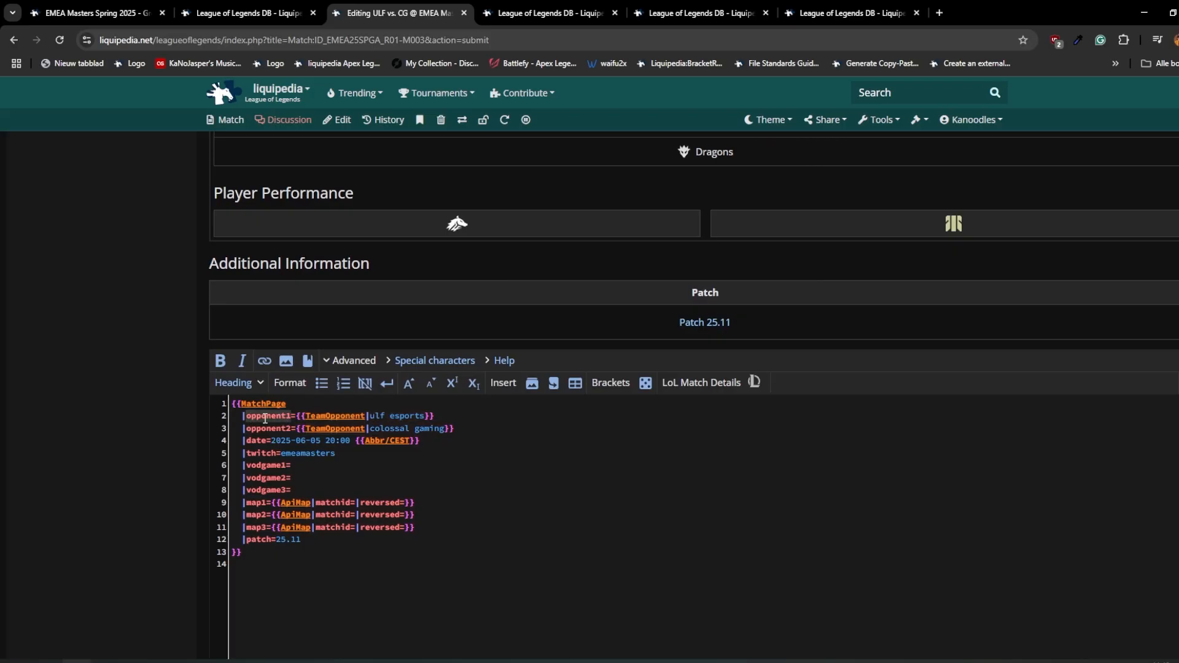
double_click(275, 428)
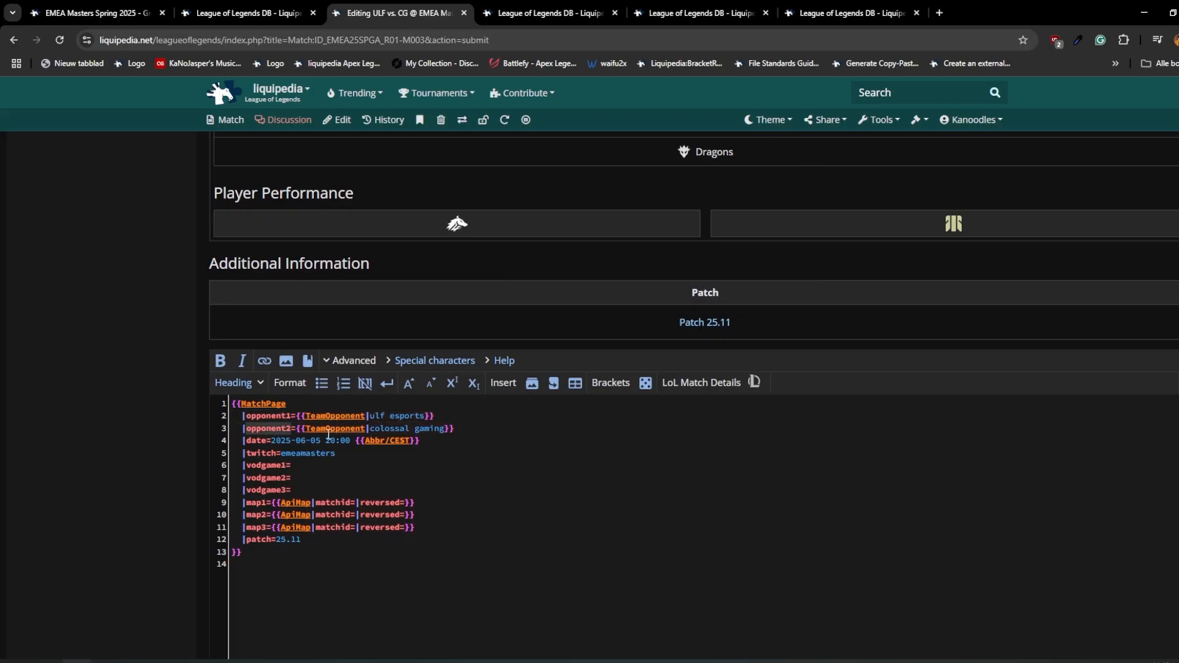
- Compare Colossal Gaming's side color in the Game 1 details with its opponent position in the match page source
click(546, 12)
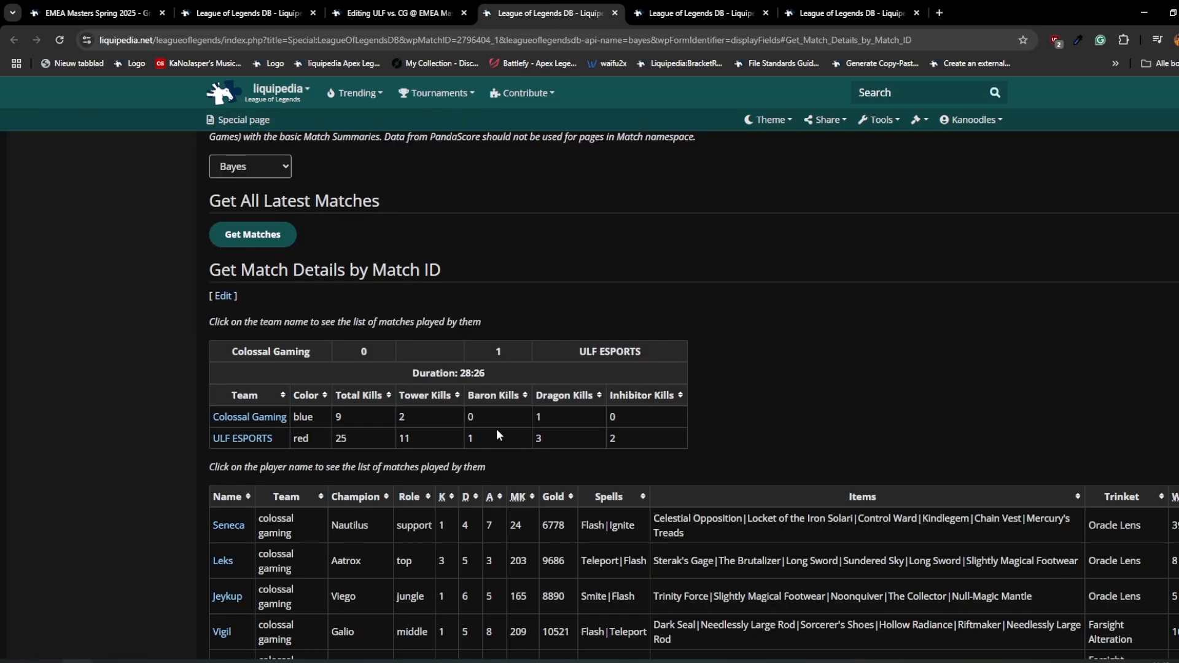
double_click(304, 418)
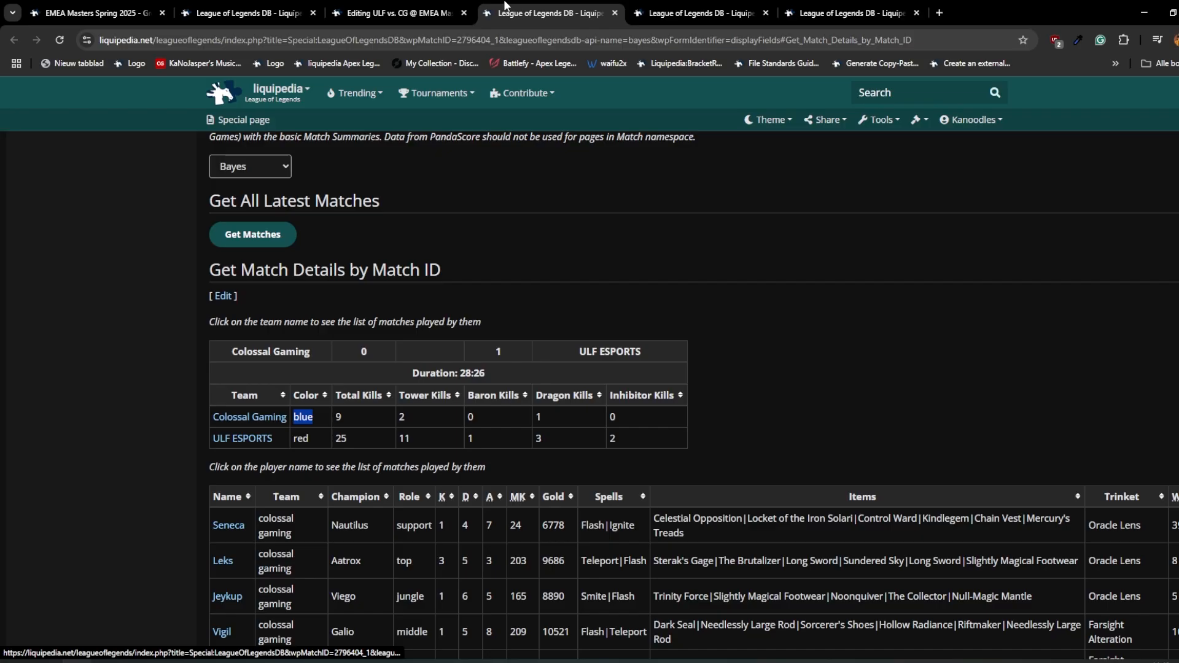
key(ctrl+shift+Tab)
click(426, 429)
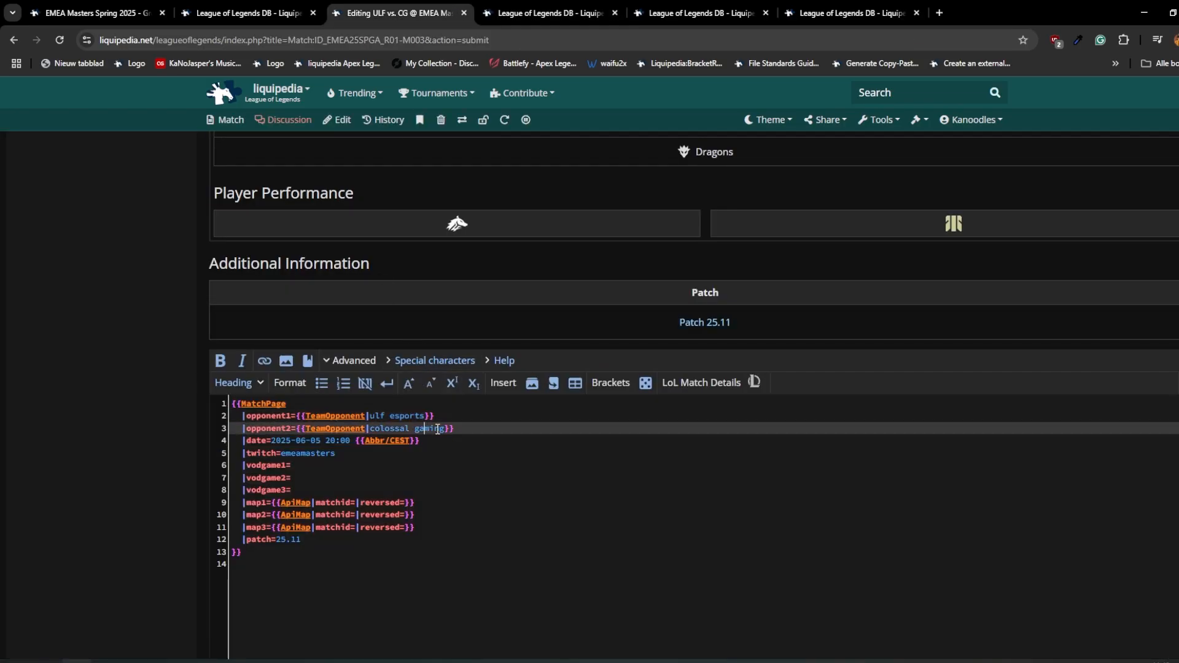
double_click(391, 430)
- Copy the Game 1 match ID 2796404_1 from its details page into the matchid parameter of map1
click(556, 12)
scroll(375, 494, down, 6)
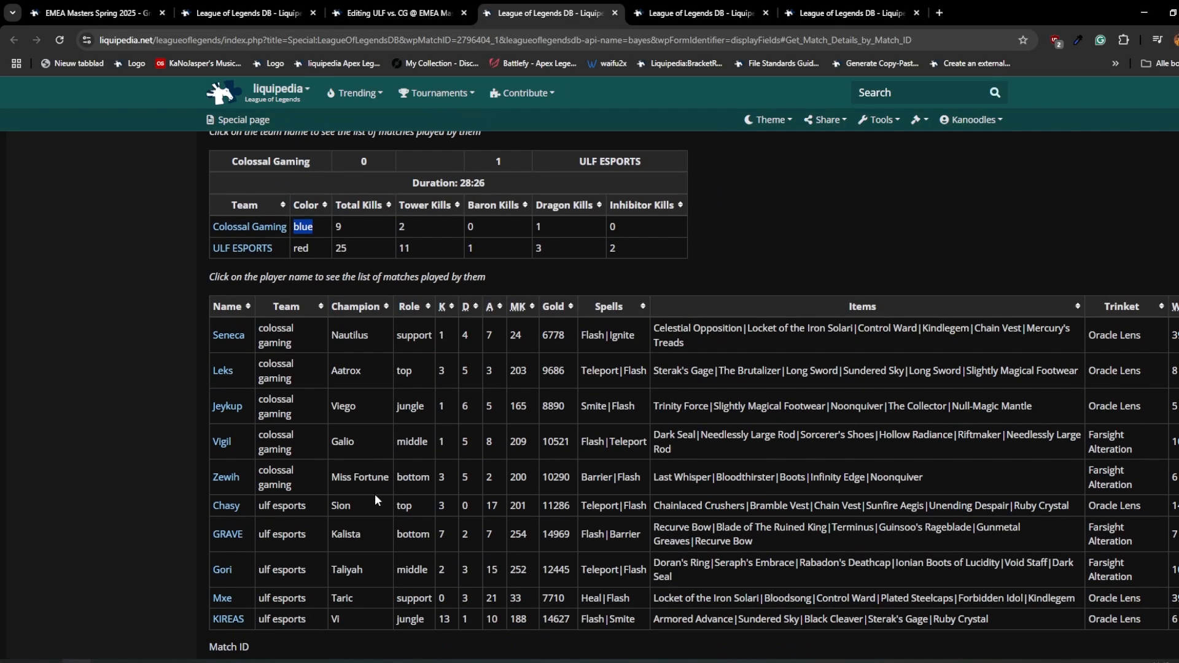
click(307, 483)
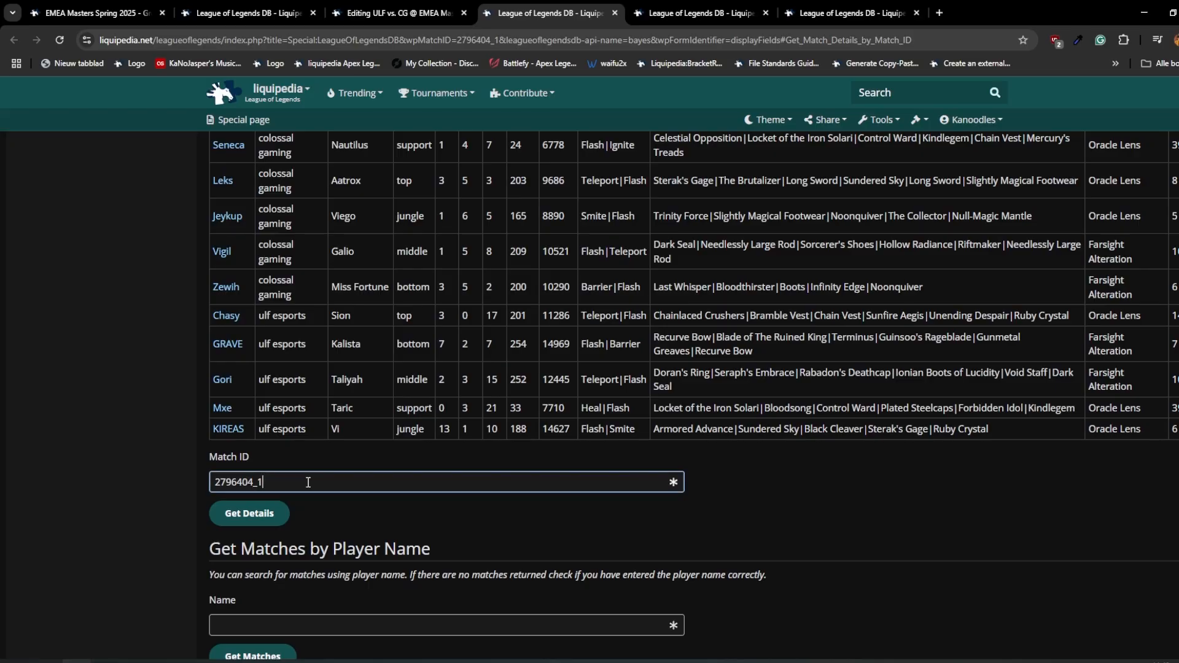
key(ctrl+a)
key(ctrl+c)
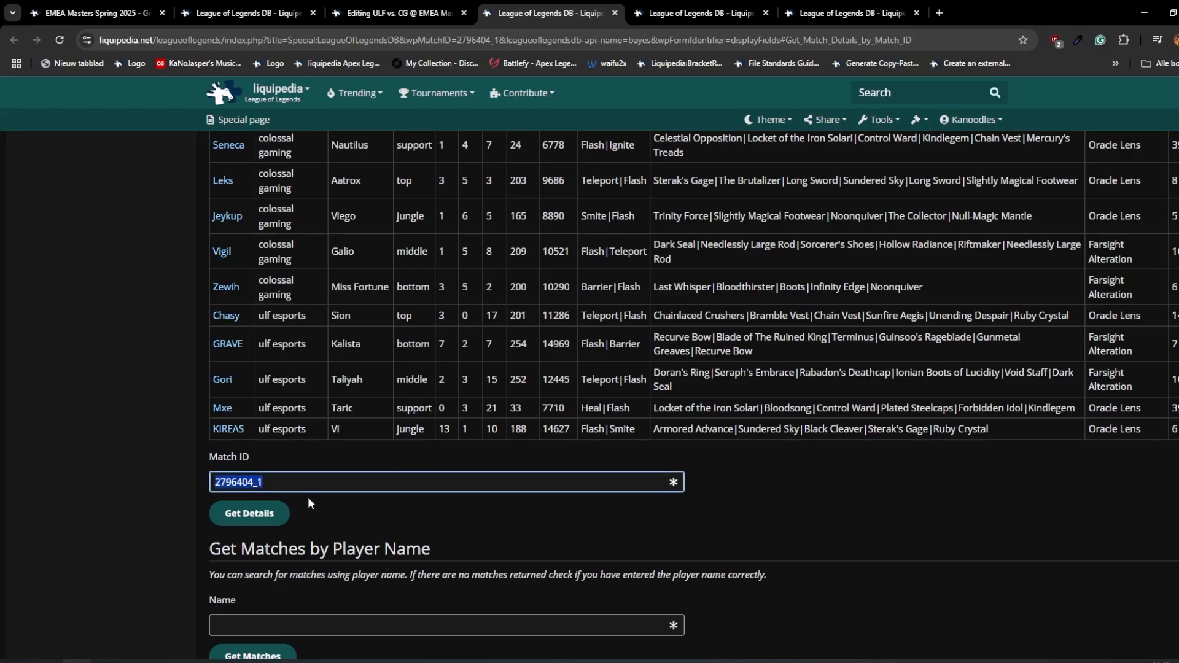
click(393, 13)
click(357, 502)
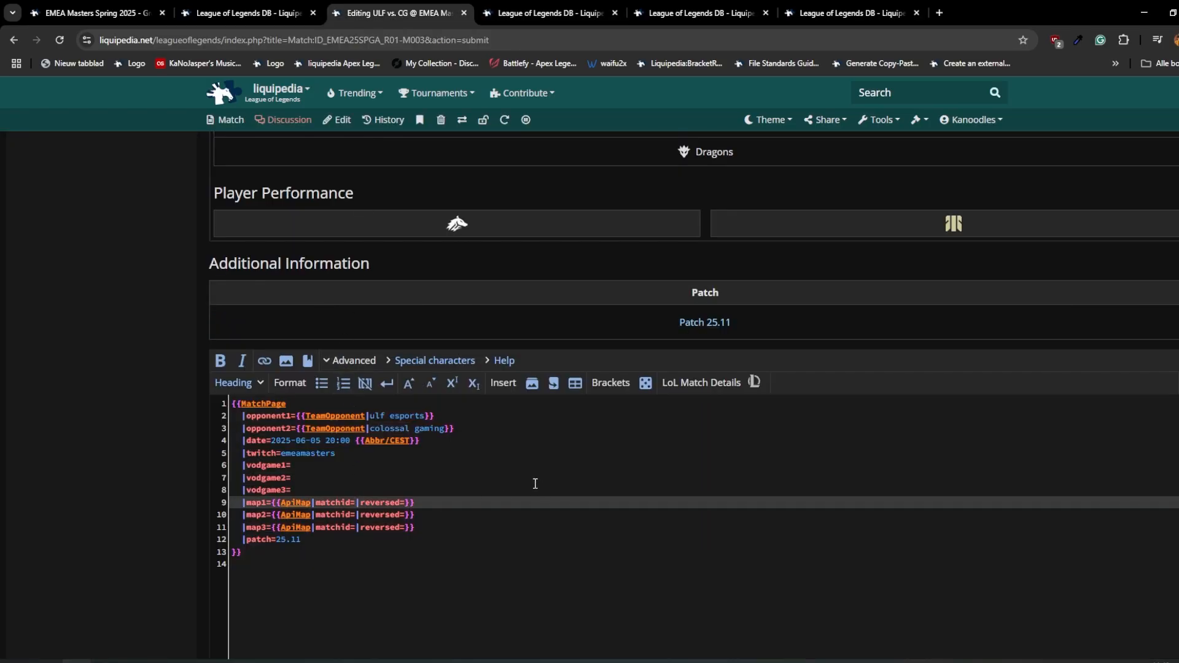
key(ctrl+v)
- Preview the match page with the map1 match ID filled in and view the match result at the start of the preview
scroll(211, 518, down, 10)
click(471, 468)
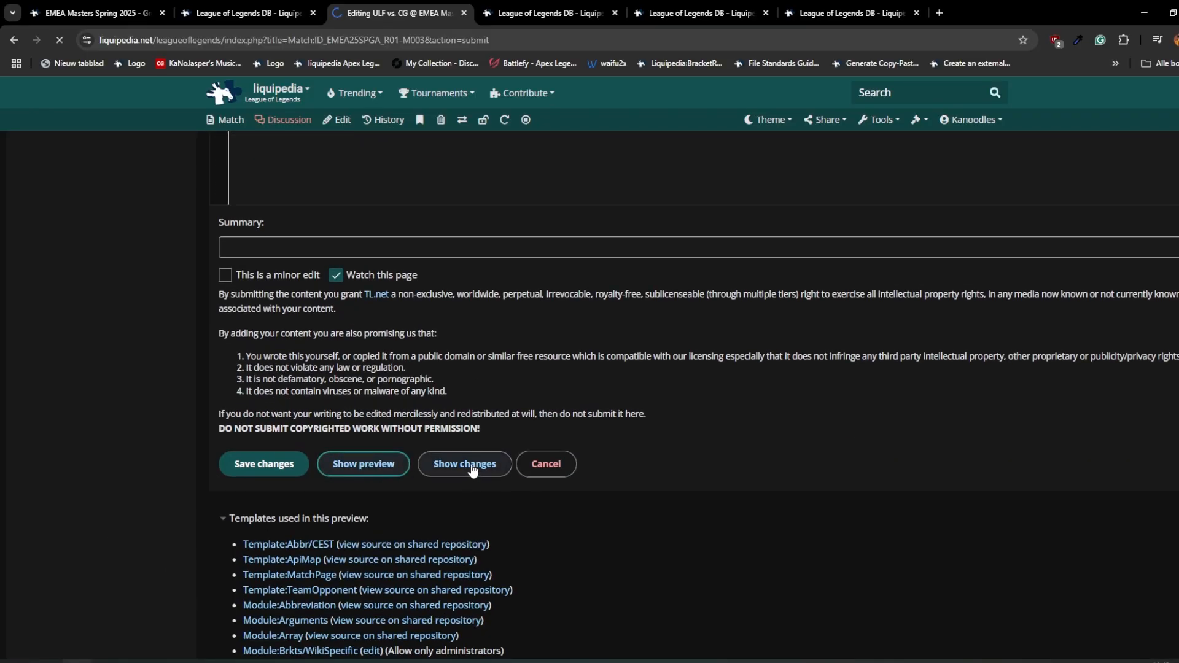
scroll(484, 494, up, 15)
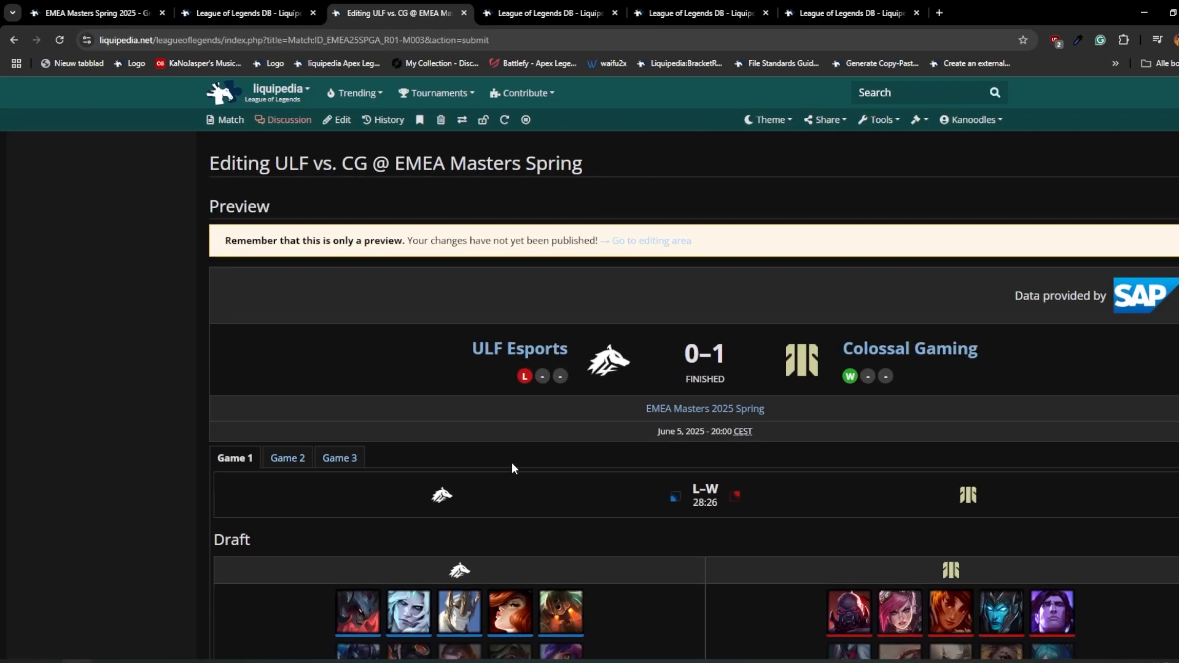
- Compare the winner and score in the Game 1 details with the result shown in the match page preview
key(ctrl+Tab)
scroll(462, 391, up, 6)
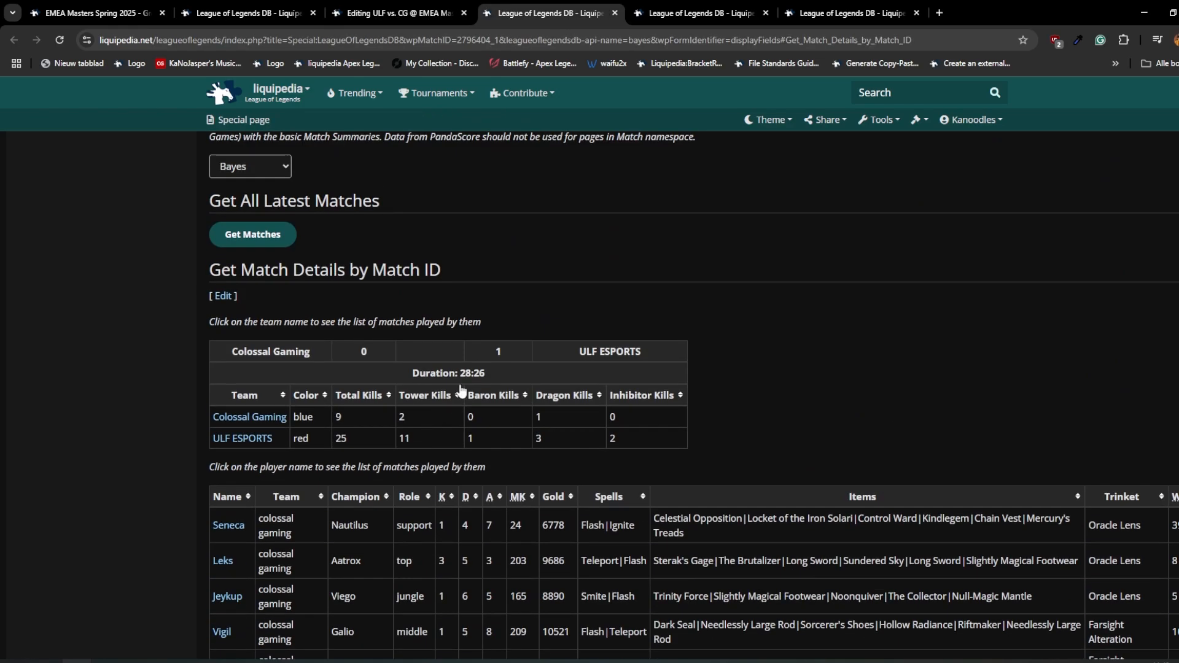
drag(493, 351, 672, 340)
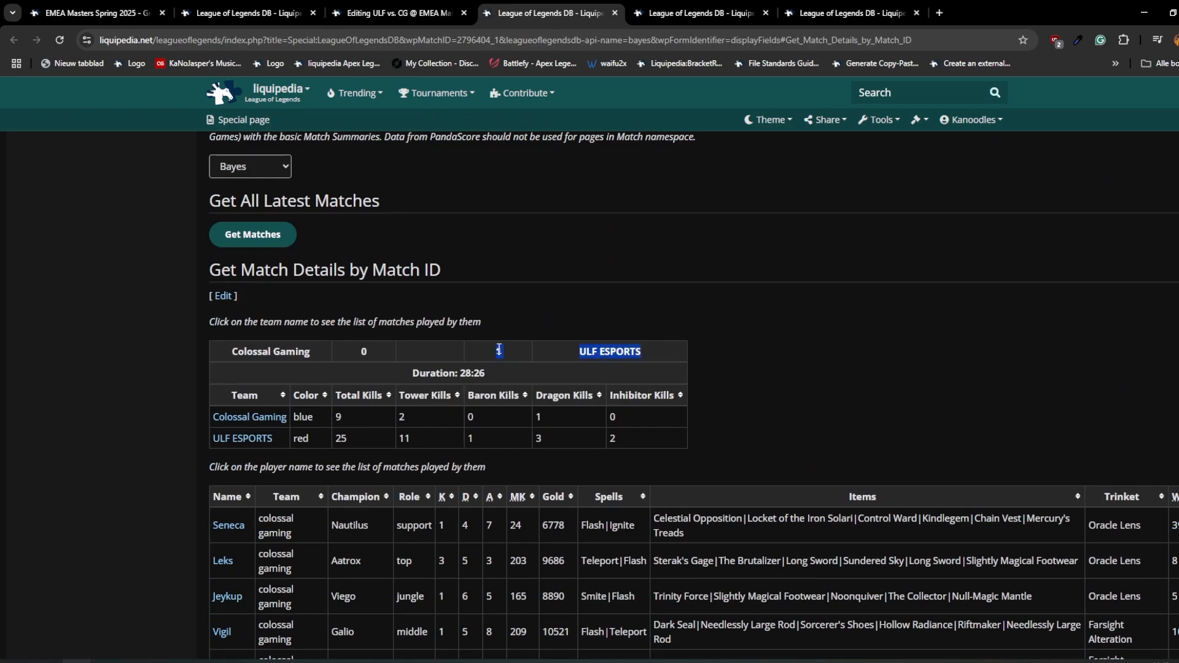
click(517, 355)
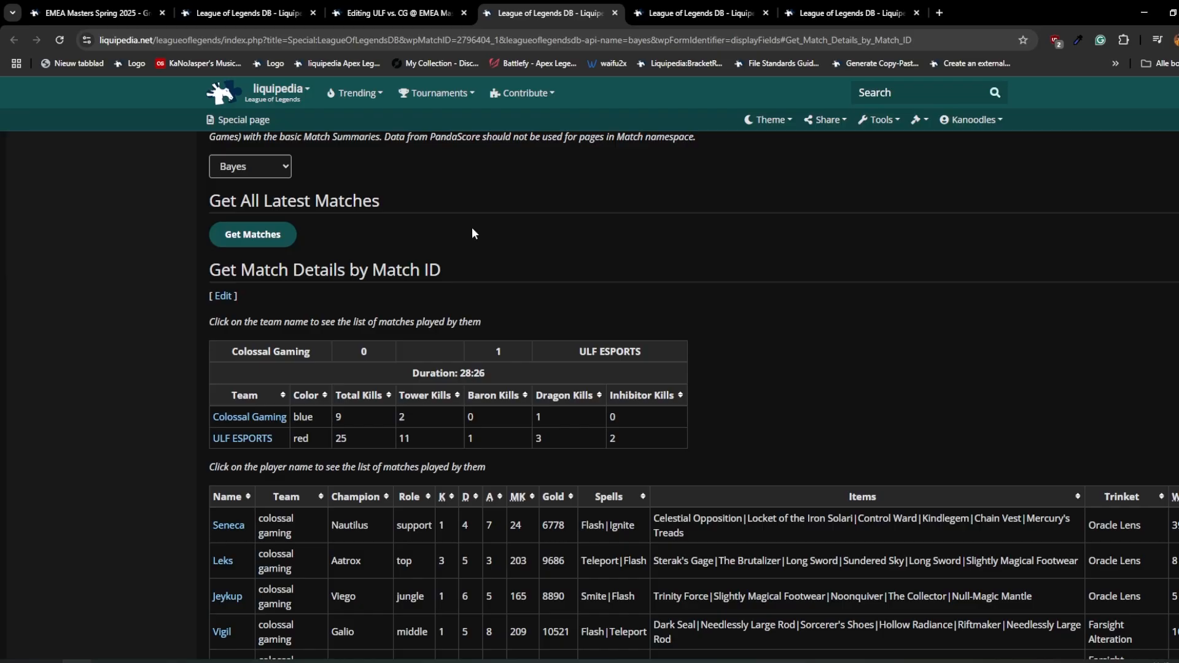
key(ctrl+shift+Tab)
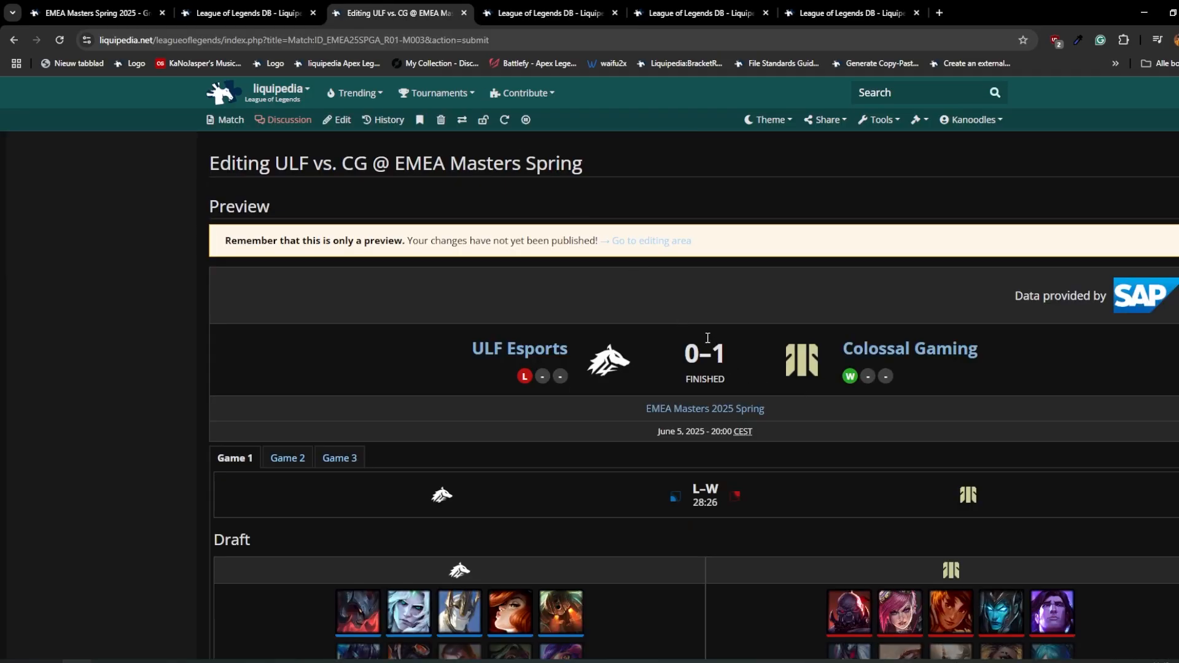
scroll(712, 344, down, 2)
key(ctrl+Tab)
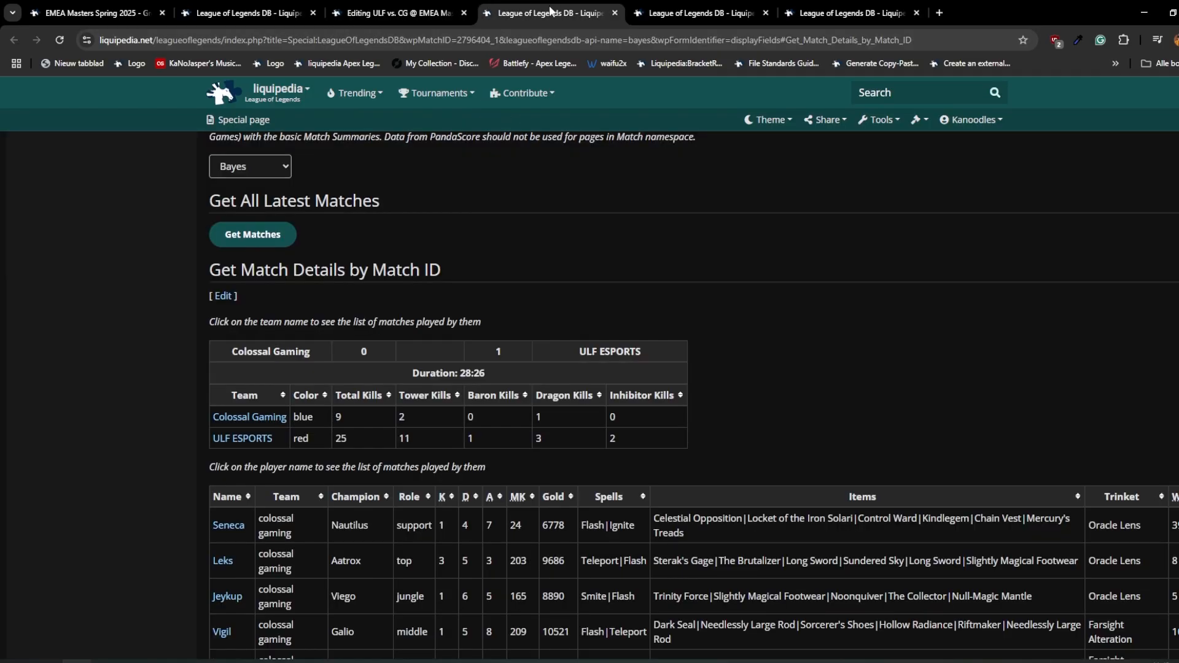
- Check Colossal Gaming's side color in the Game 1 details and set the reversed parameter of map1 to true
double_click(303, 419)
key(ctrl+shift+Tab)
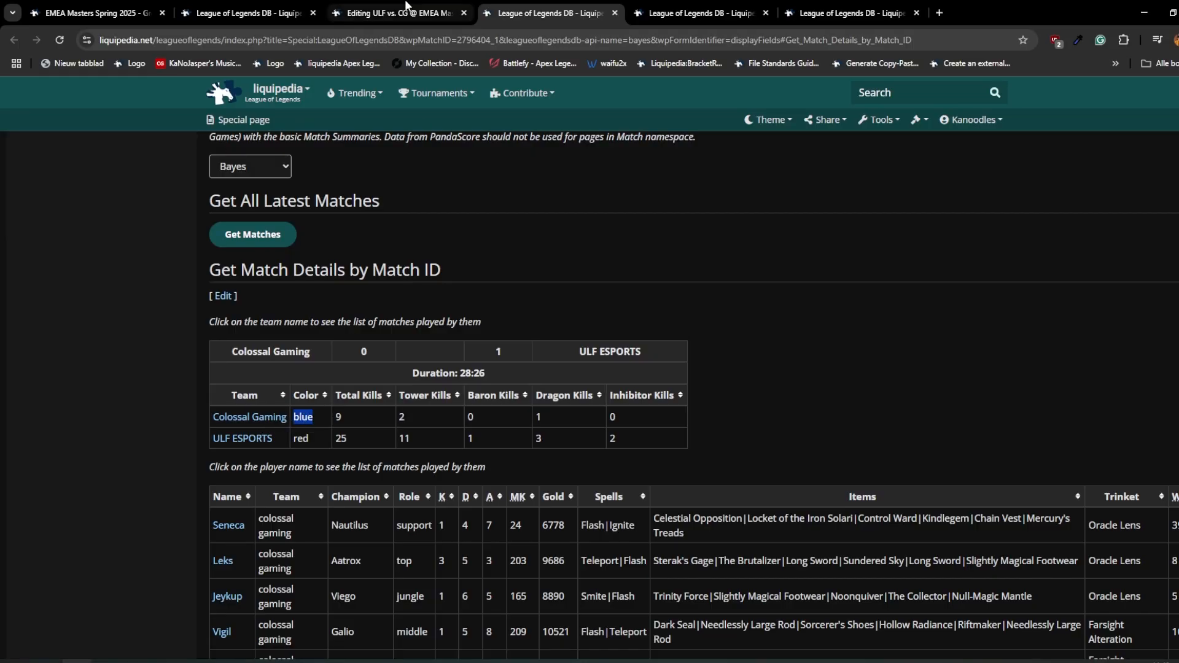
scroll(591, 618, down, 10)
scroll(547, 554, down, 7)
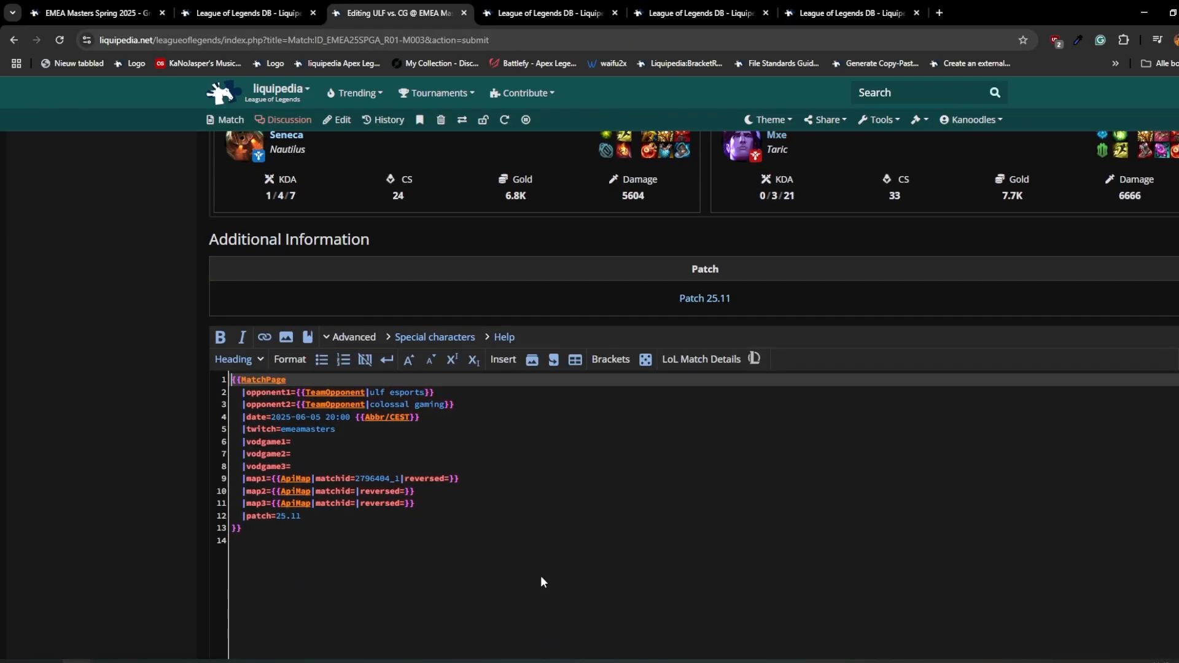
click(449, 478)
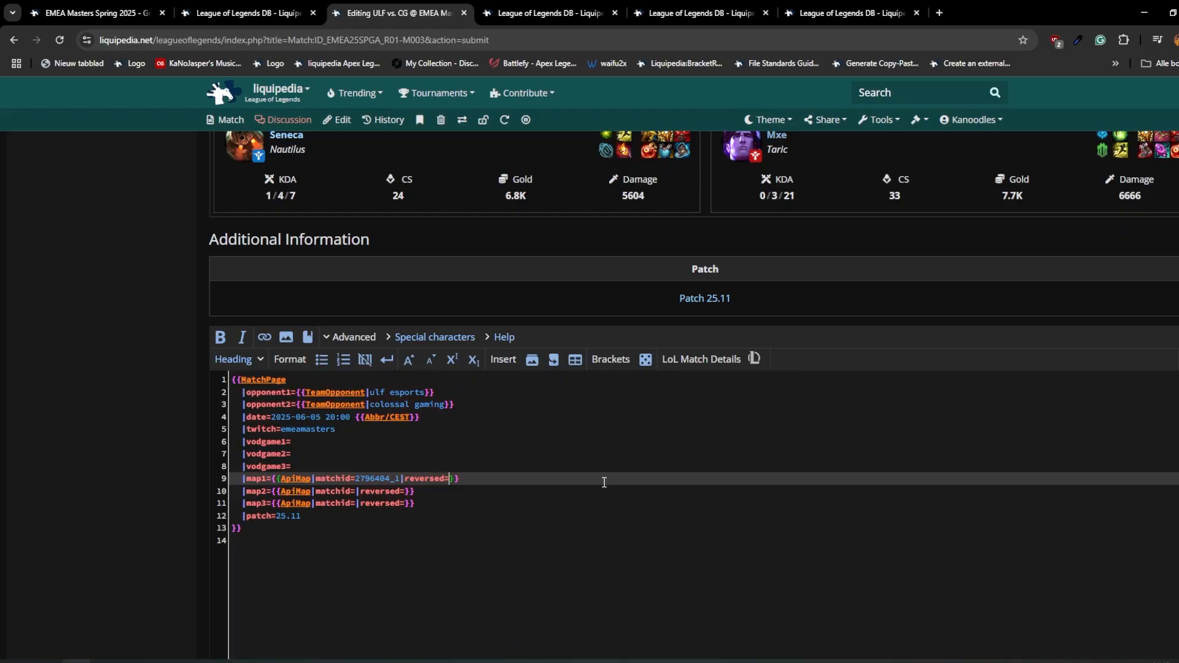
text(true)
- Preview the match page with map1 reversed and examine the match result and Game 1 player performance
scroll(95, 422, down, 10)
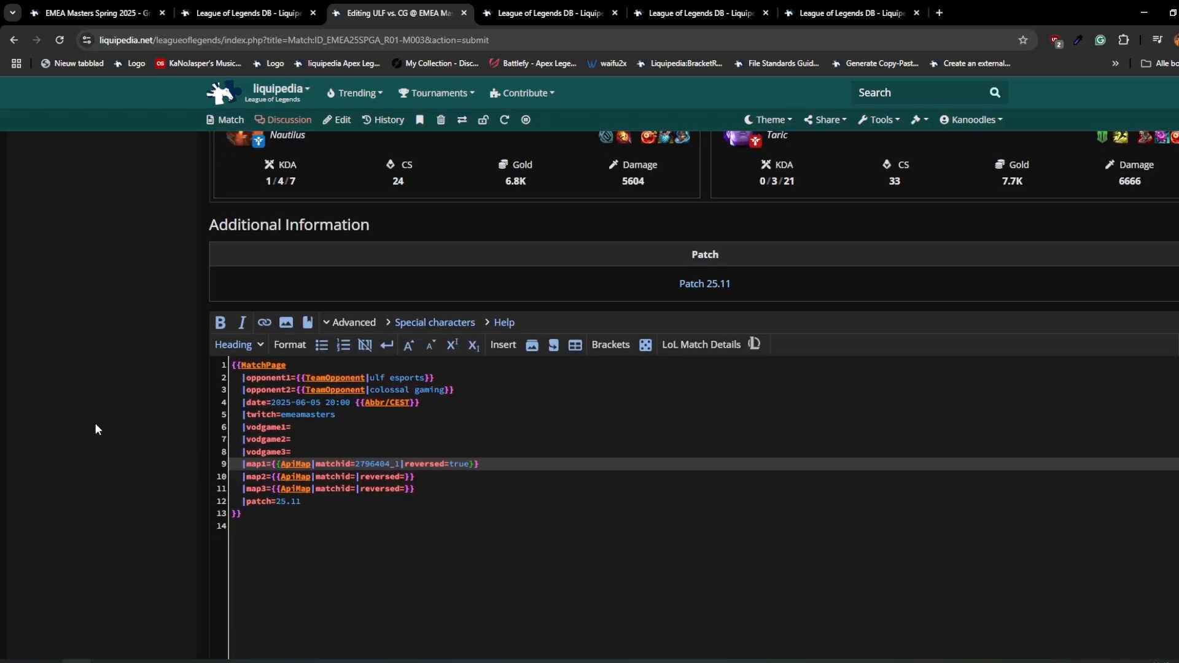
click(402, 447)
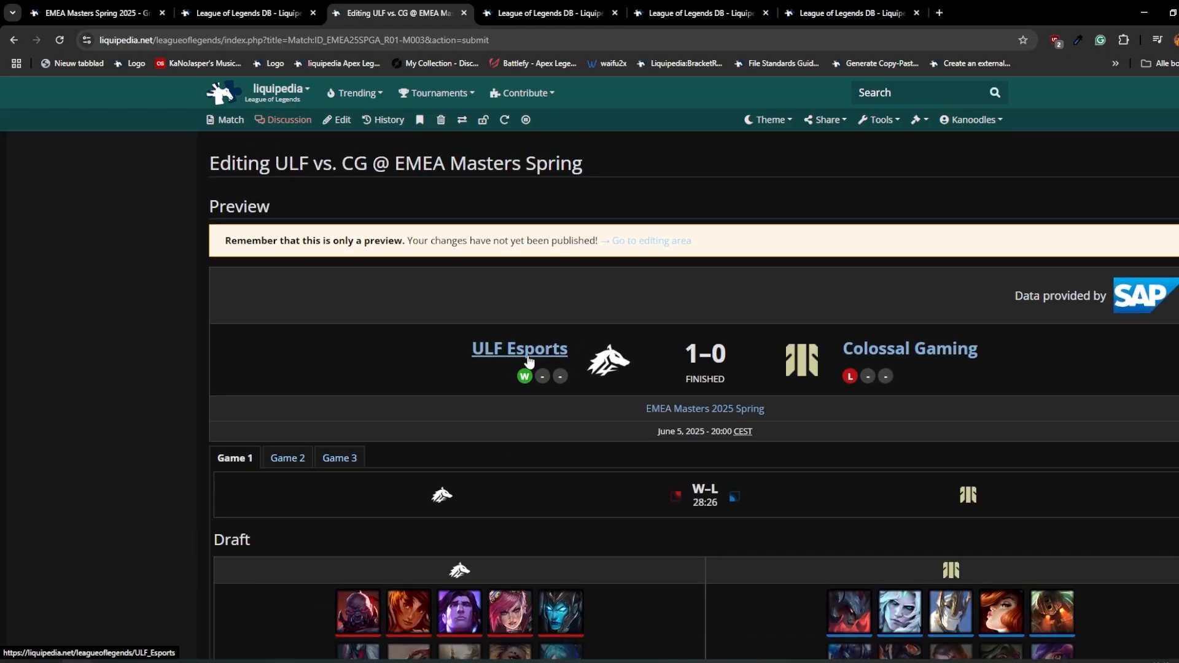
scroll(776, 373, down, 12)
scroll(394, 372, down, 4)
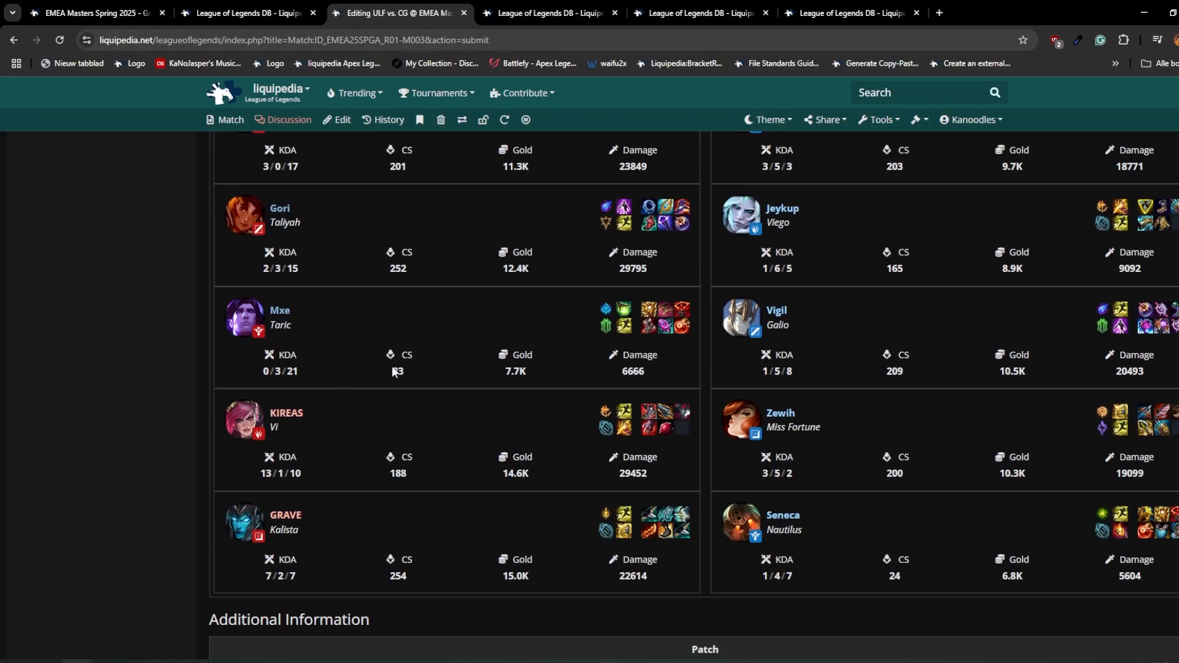
scroll(496, 375, up, 15)
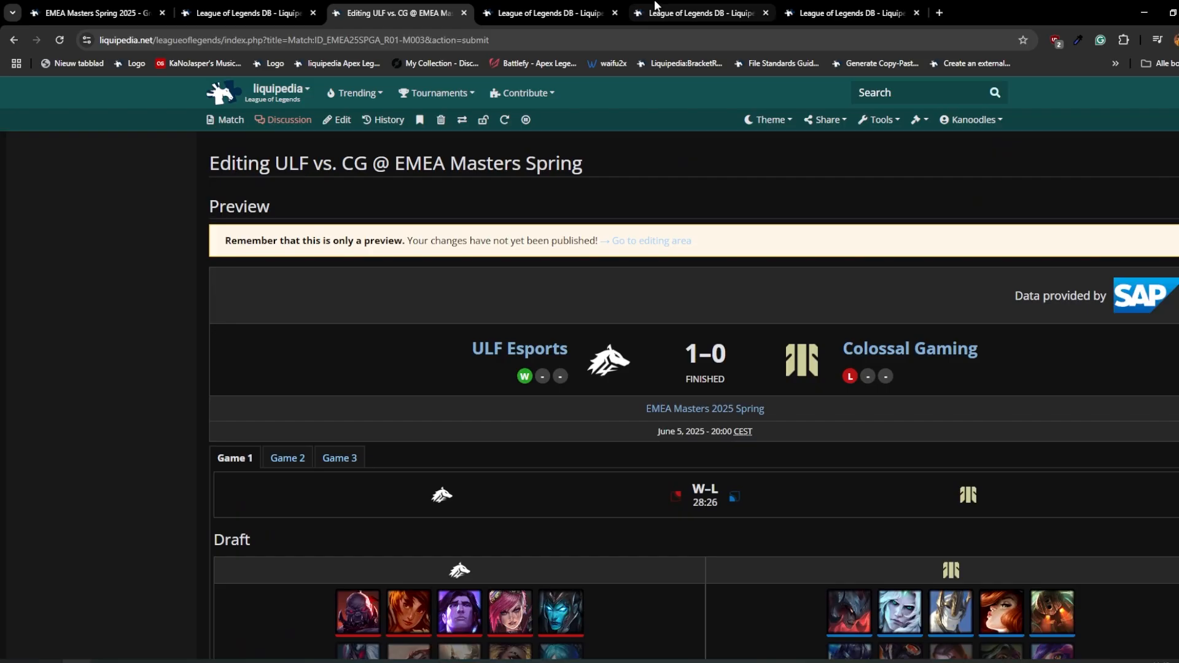
- Copy the Game 2 match ID 2796404_2 from its details page into the matchid parameter of map2
click(701, 12)
scroll(337, 464, down, 2)
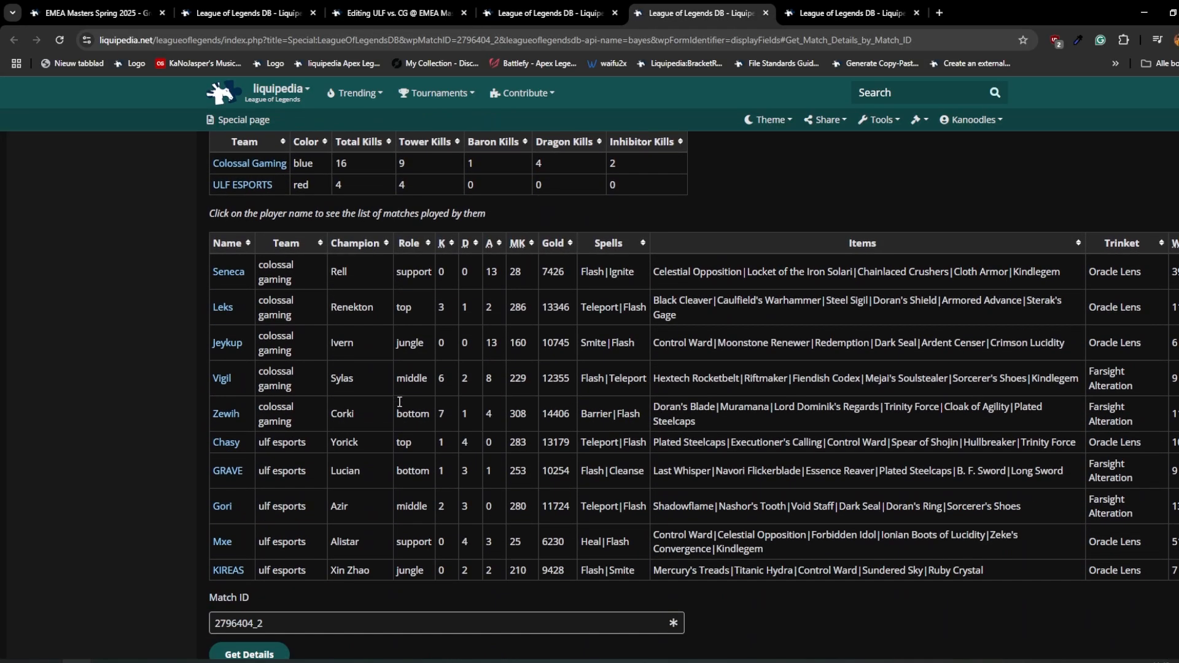
scroll(338, 464, down, 1)
click(288, 565)
key(ctrl+a)
click(295, 12)
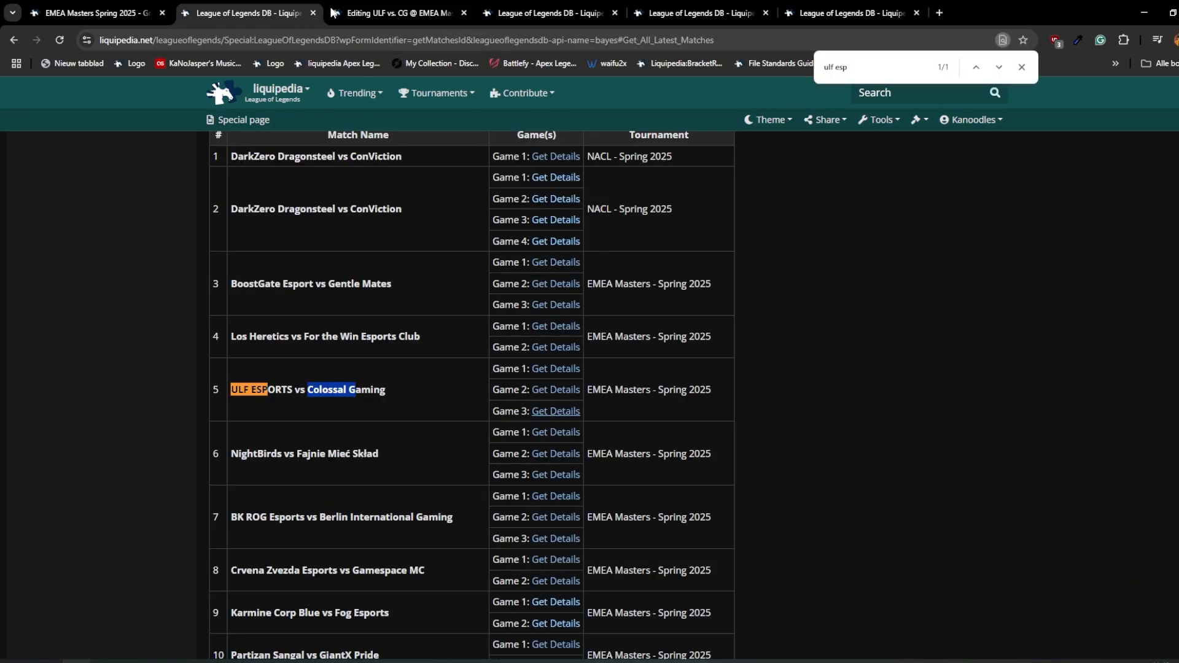
click(415, 12)
scroll(537, 577, down, 10)
scroll(536, 578, down, 12)
- Check the team side colors in the Game 2 details and set the reversed parameter of map2 to true
key(ctrl+Tab)
key(ctrl+Tab)
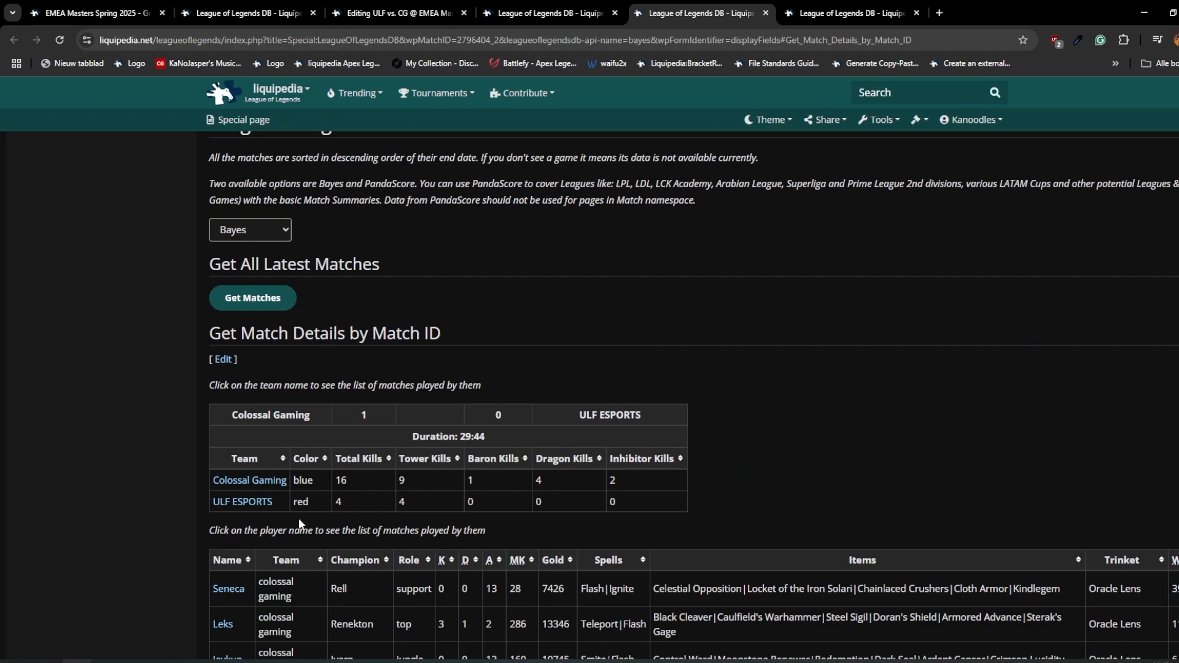
click(421, 5)
click(449, 240)
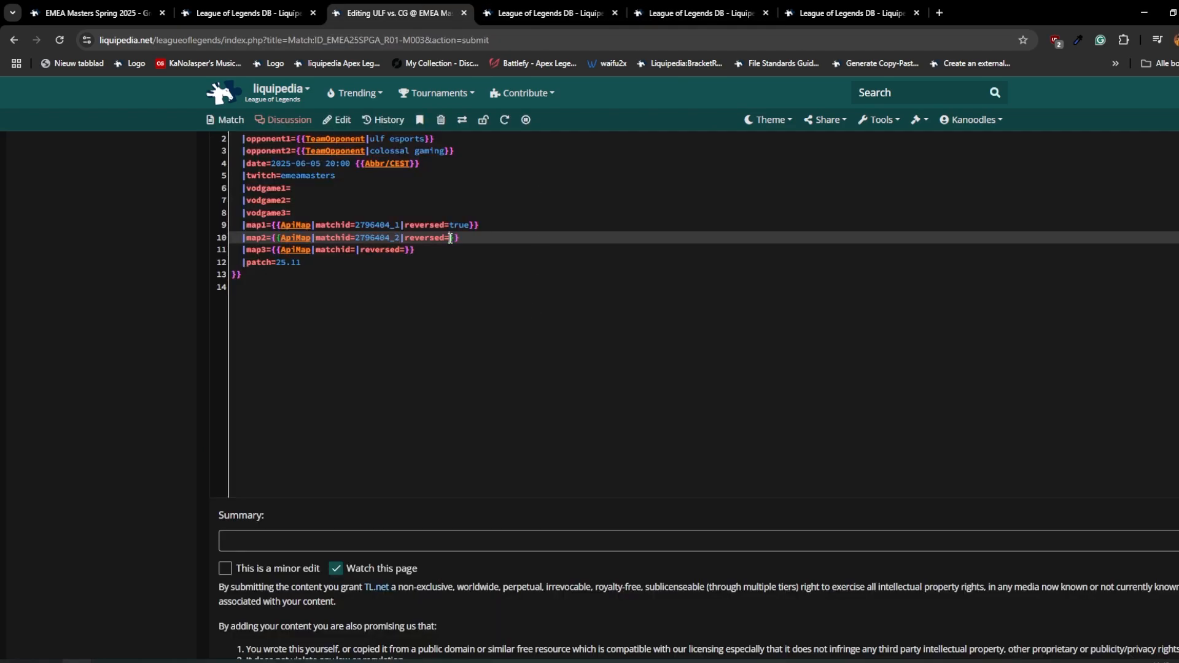
text(true)
- Check the Game 3 side colors and copy its match ID 2796404_3 into the matchid parameter of map3, leaving reversed empty
click(829, 12)
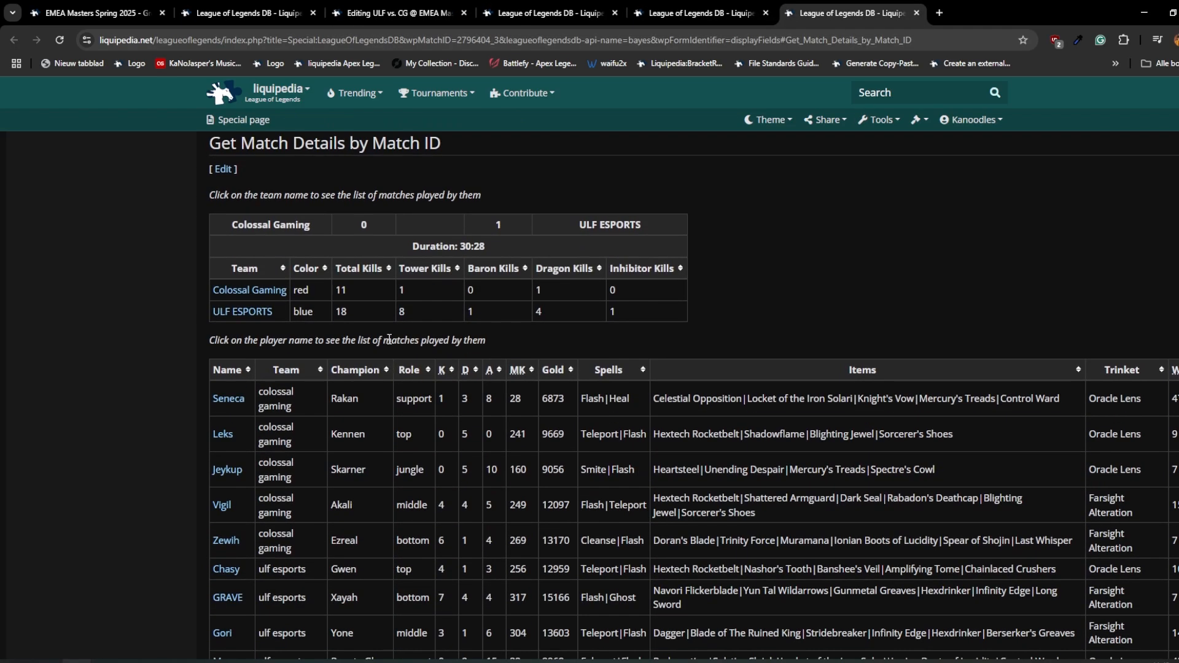
scroll(304, 415, down, 10)
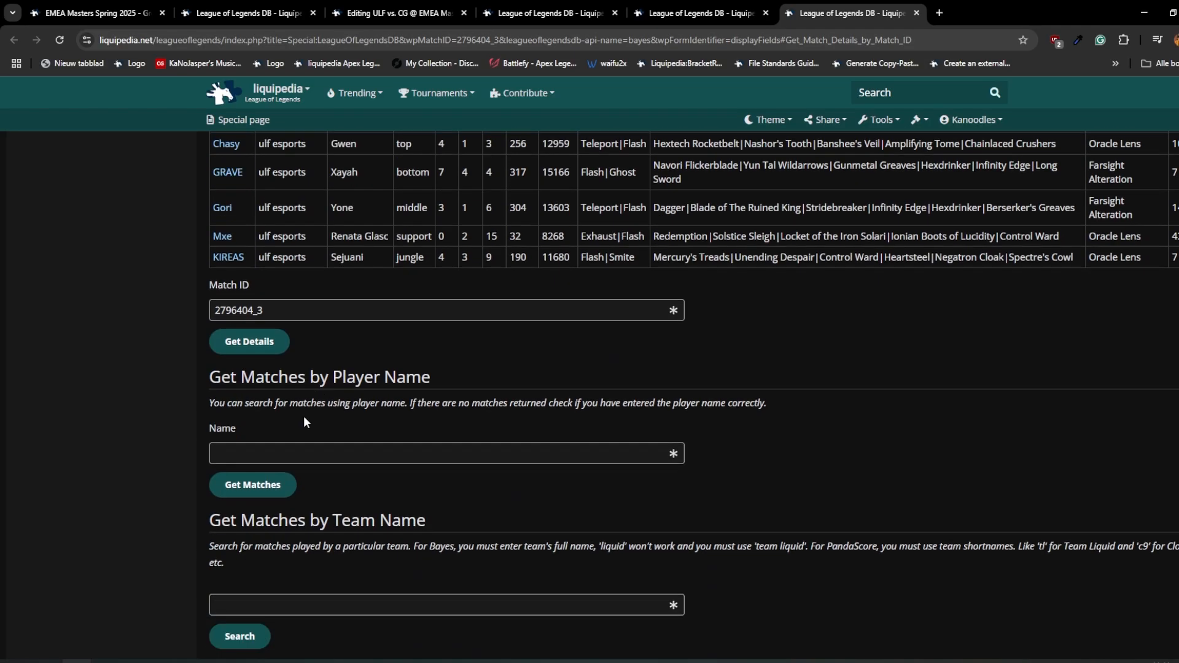
scroll(381, 385, up, 5)
double_click(246, 353)
key(ctrl+c)
click(366, 7)
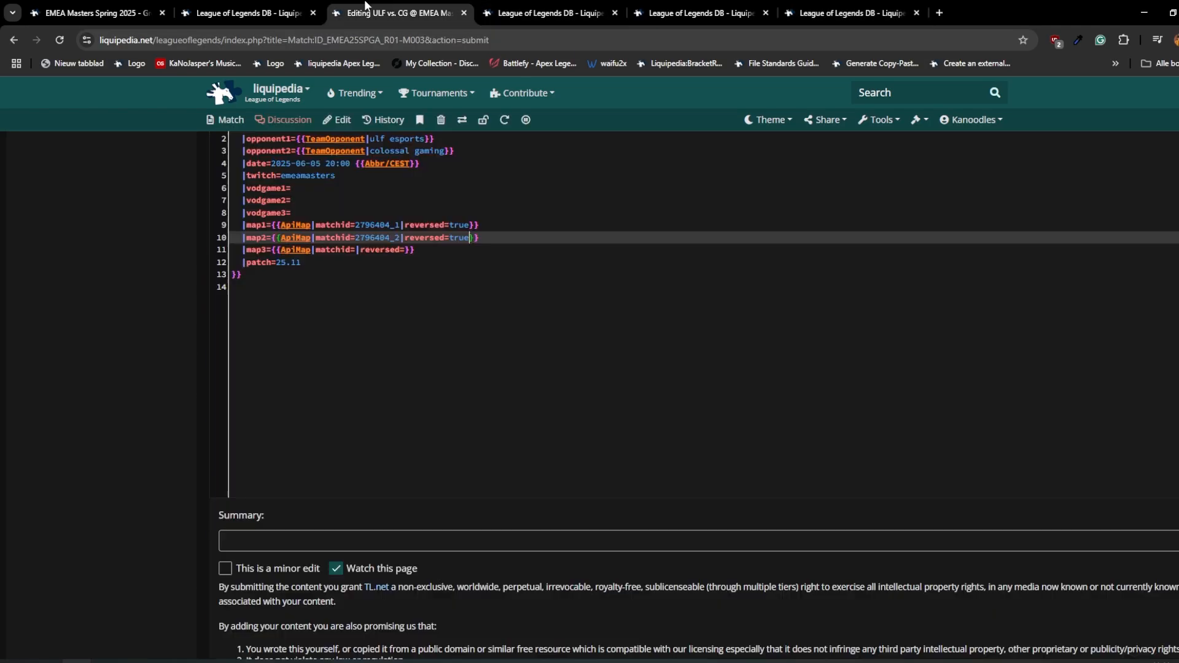
click(357, 249)
key(ctrl+v)
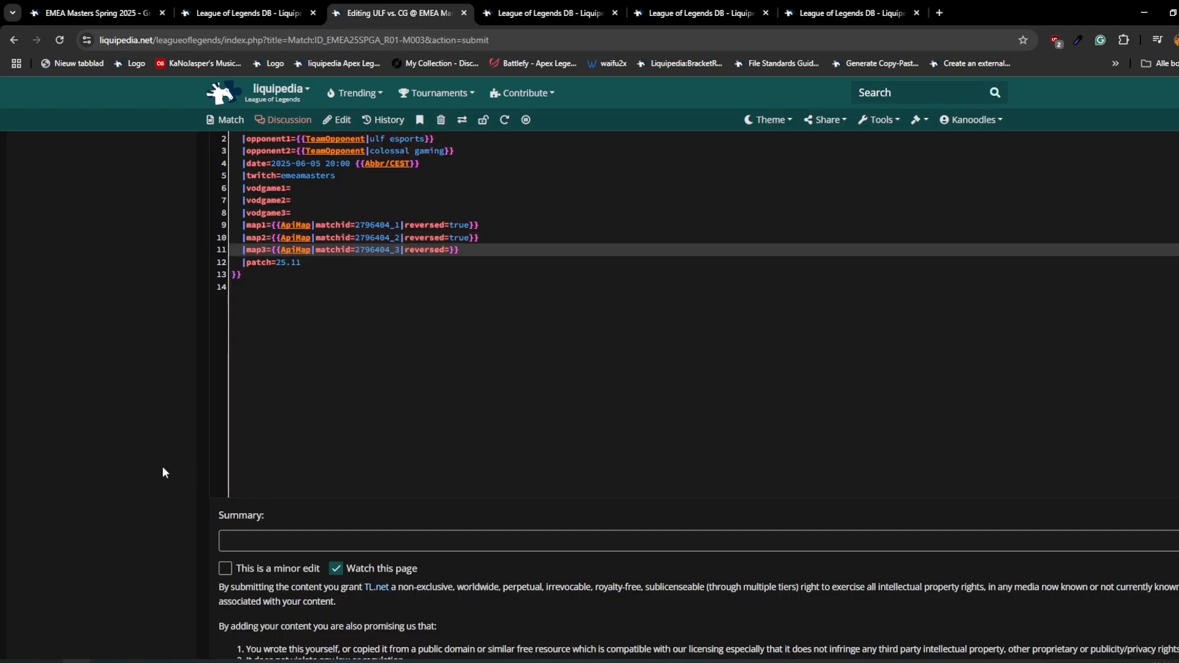
- Preview the match page with all three match IDs filled in and view the overall series result
scroll(164, 472, down, 5)
click(363, 439)
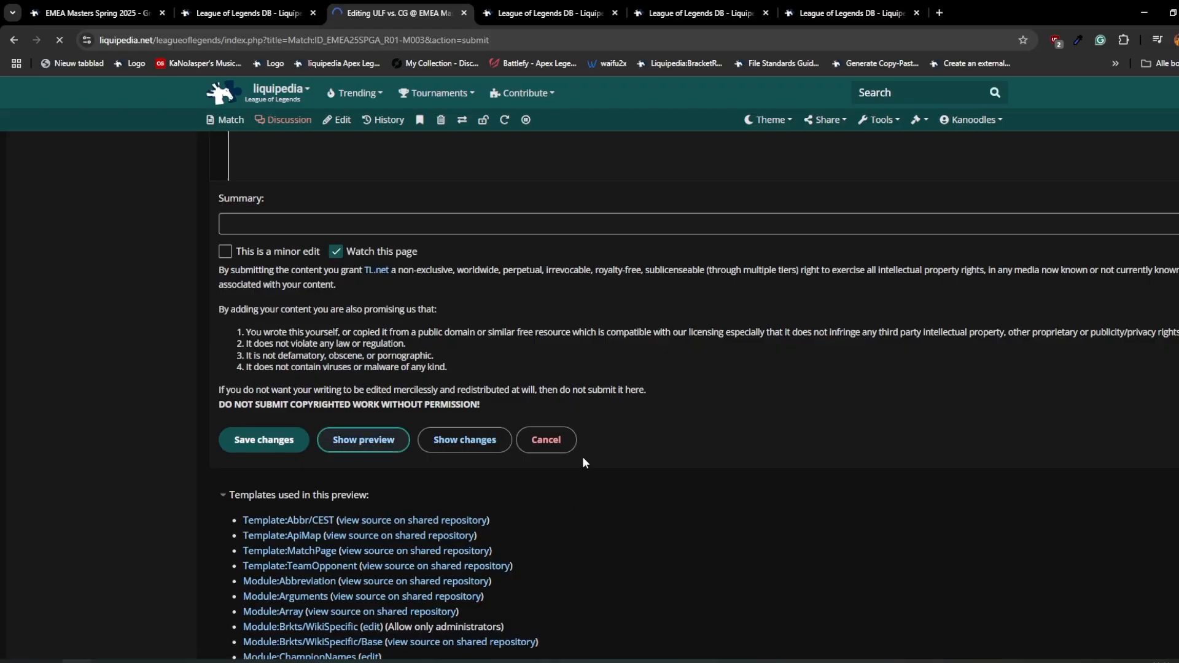
scroll(579, 453, down, 15)
scroll(589, 513, up, 10)
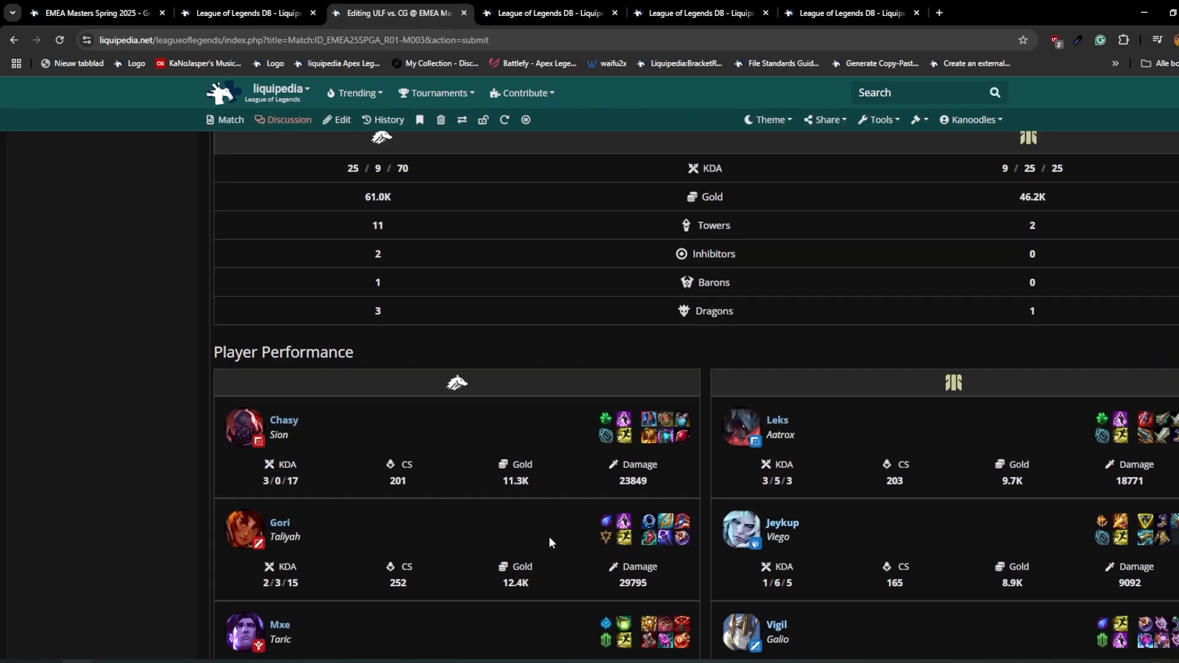
scroll(549, 541, up, 8)
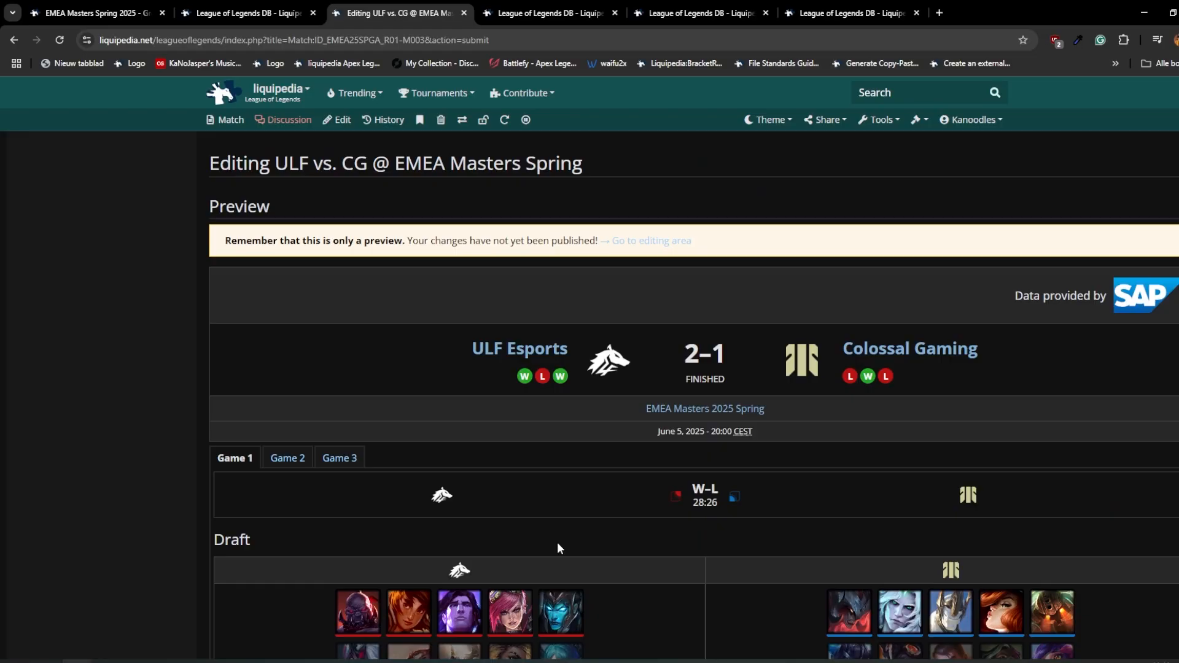
- Review the rest of the preview and save the changes to the ULF vs. CG match page
scroll(363, 400, down, 15)
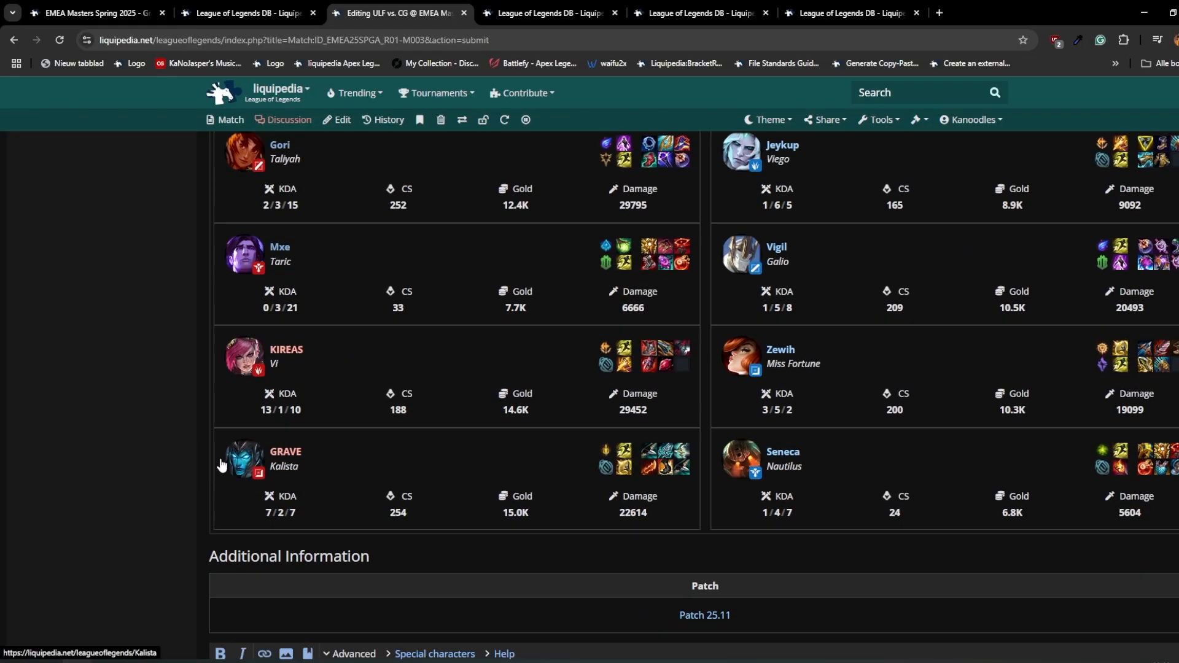
scroll(184, 418, down, 15)
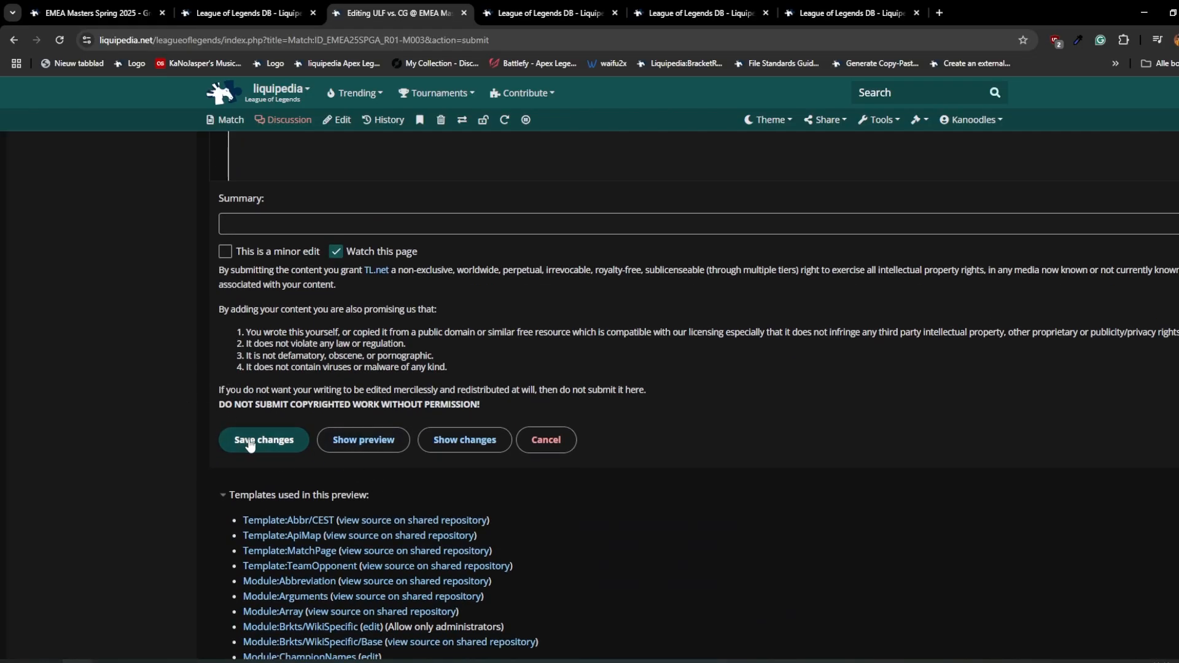
click(249, 445)
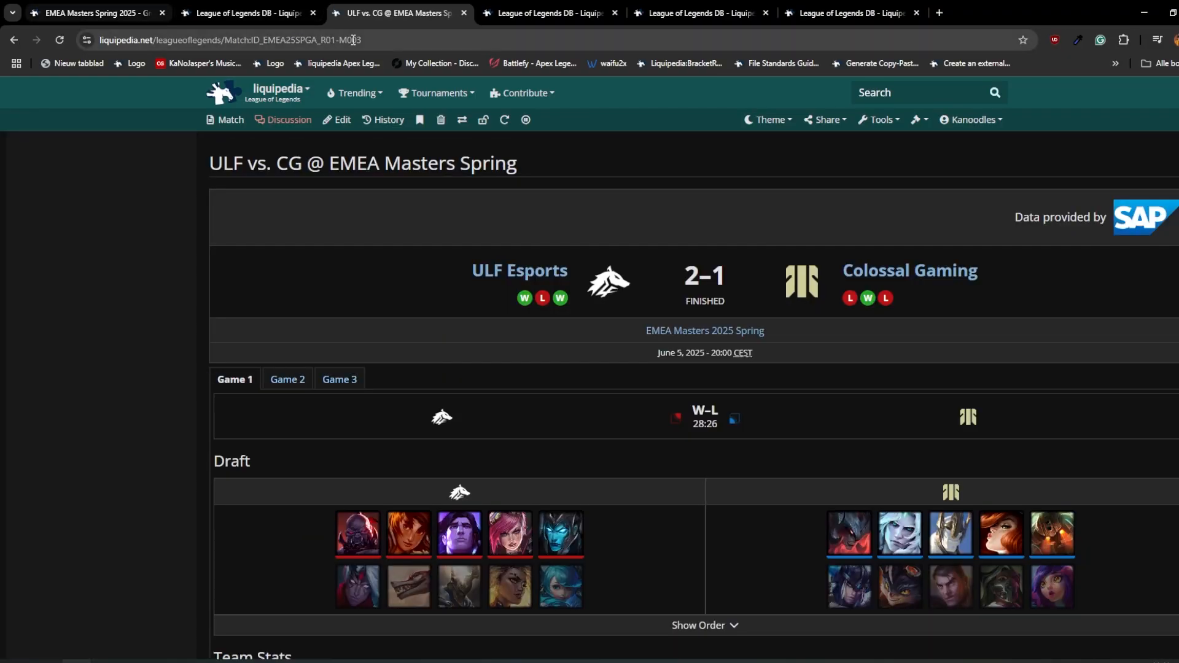
- Place the EMEA Masters Spring 2025 Group Stage page beside the saved match page and refresh its content
drag(61, 9, 192, 7)
click(518, 335)
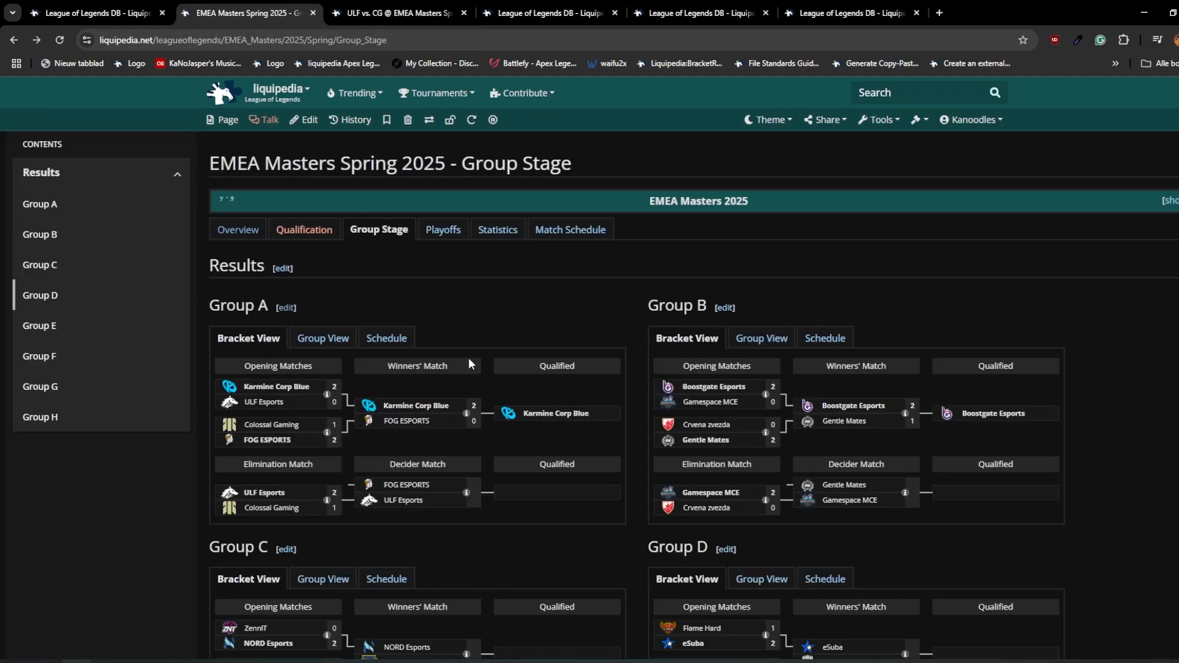
click(472, 120)
key(ctrl+Tab)
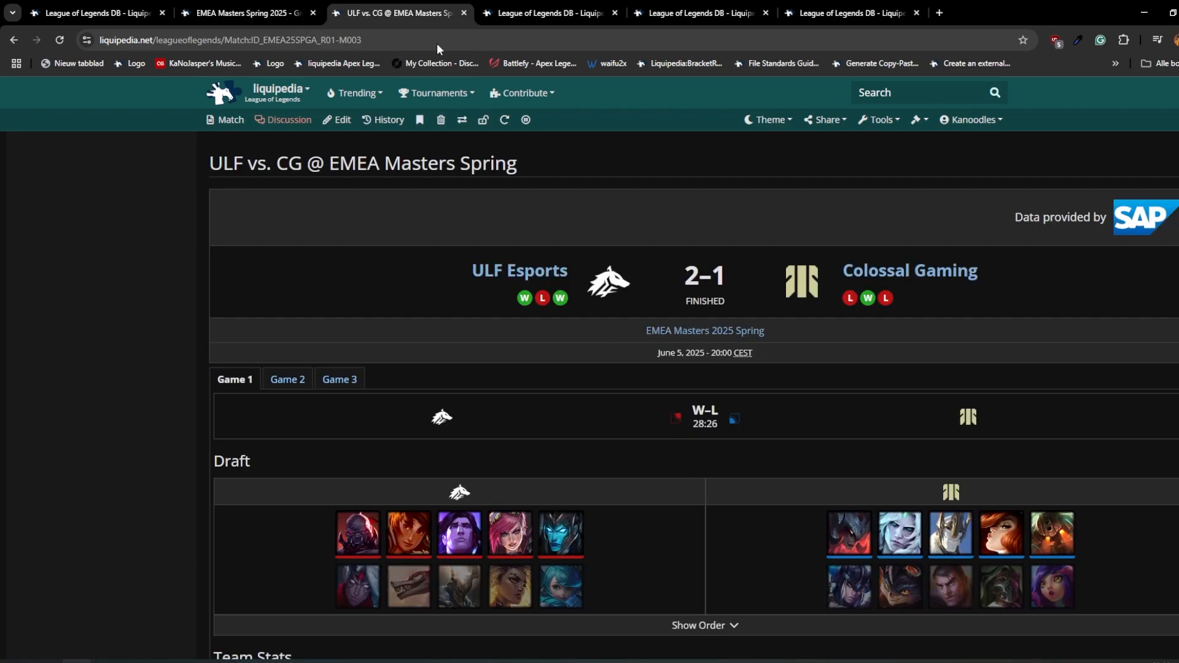
key(ctrl+shift+Tab)
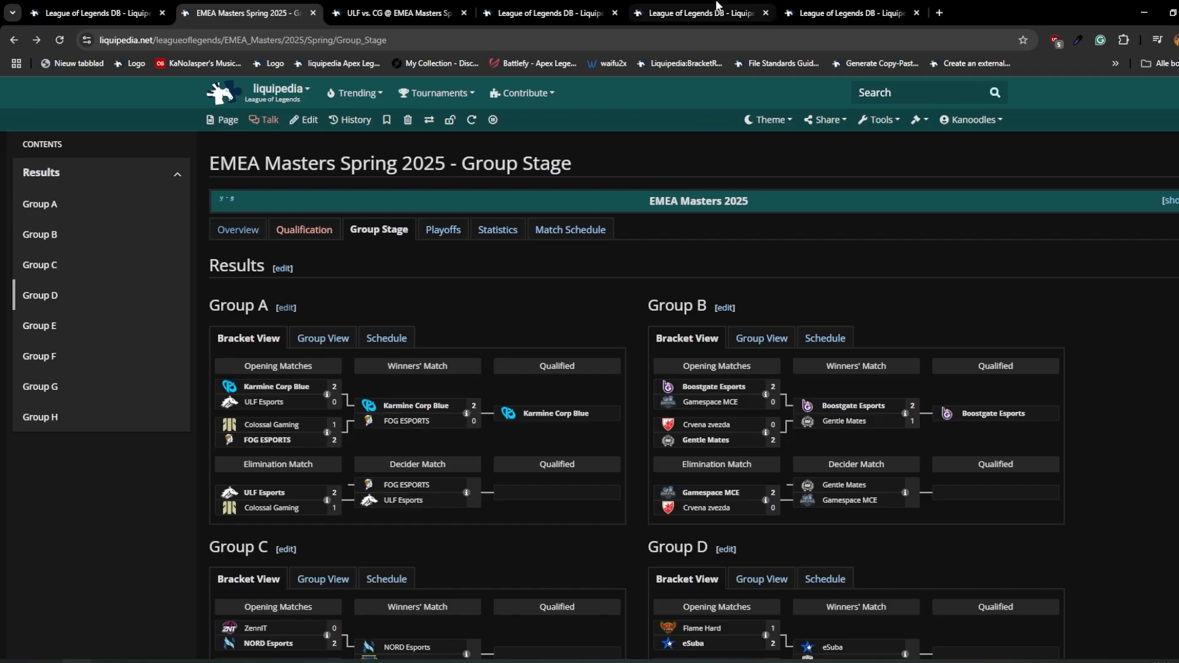
click(396, 13)
key(ctrl+shift+Tab)
- Open the details page of Group B's Gamespace MCE vs. Crvena zvezda elimination match separately and bring up its source for editing
scroll(532, 310, down, 4)
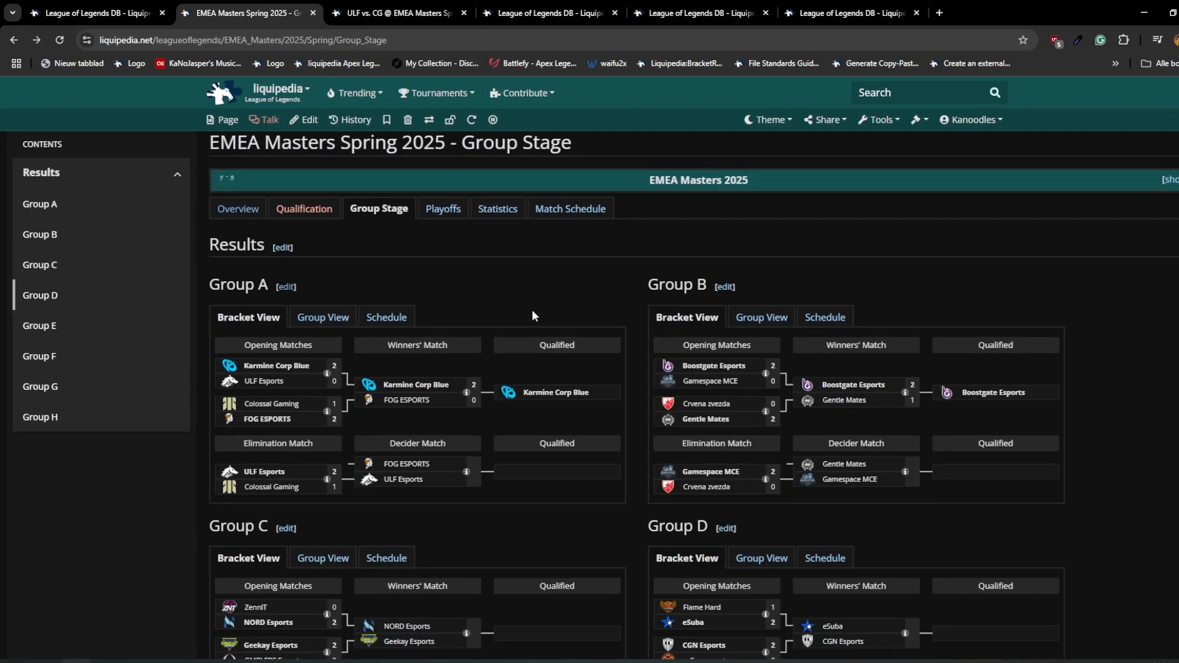
click(765, 246)
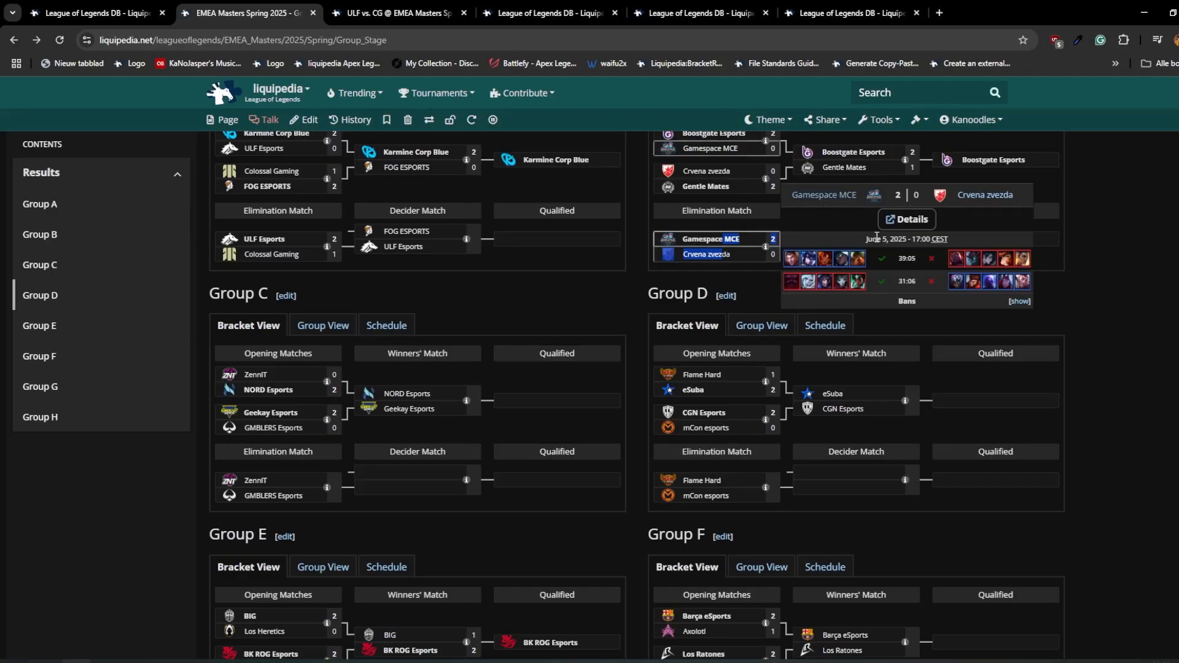
middle_click(901, 226)
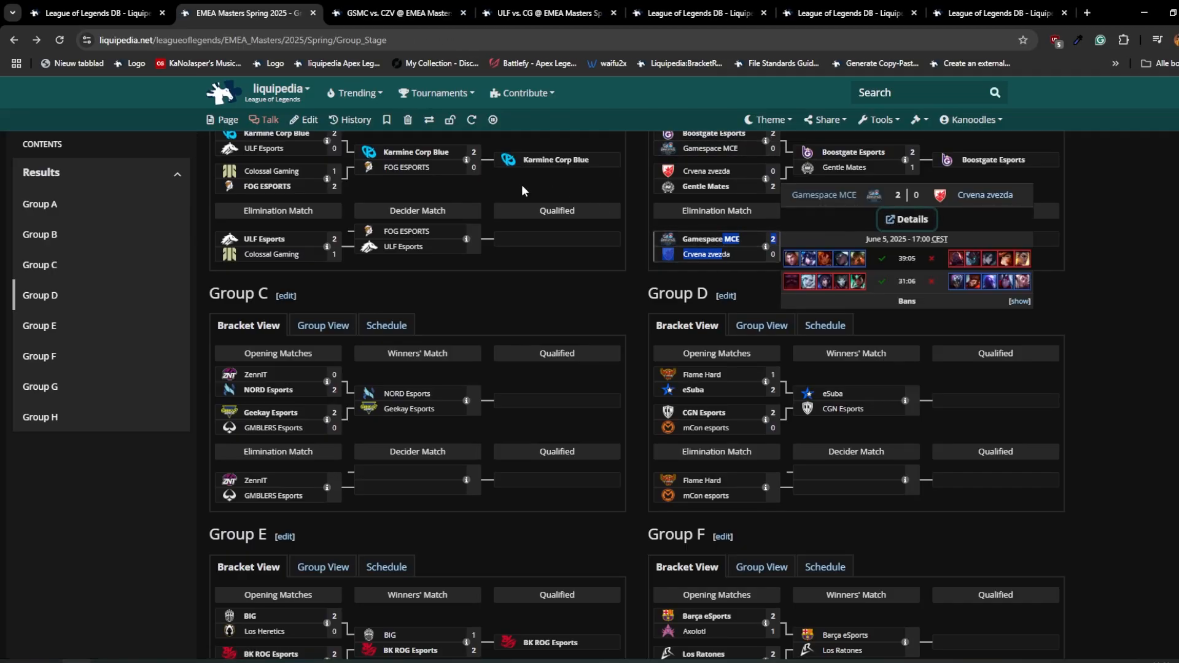
click(363, 12)
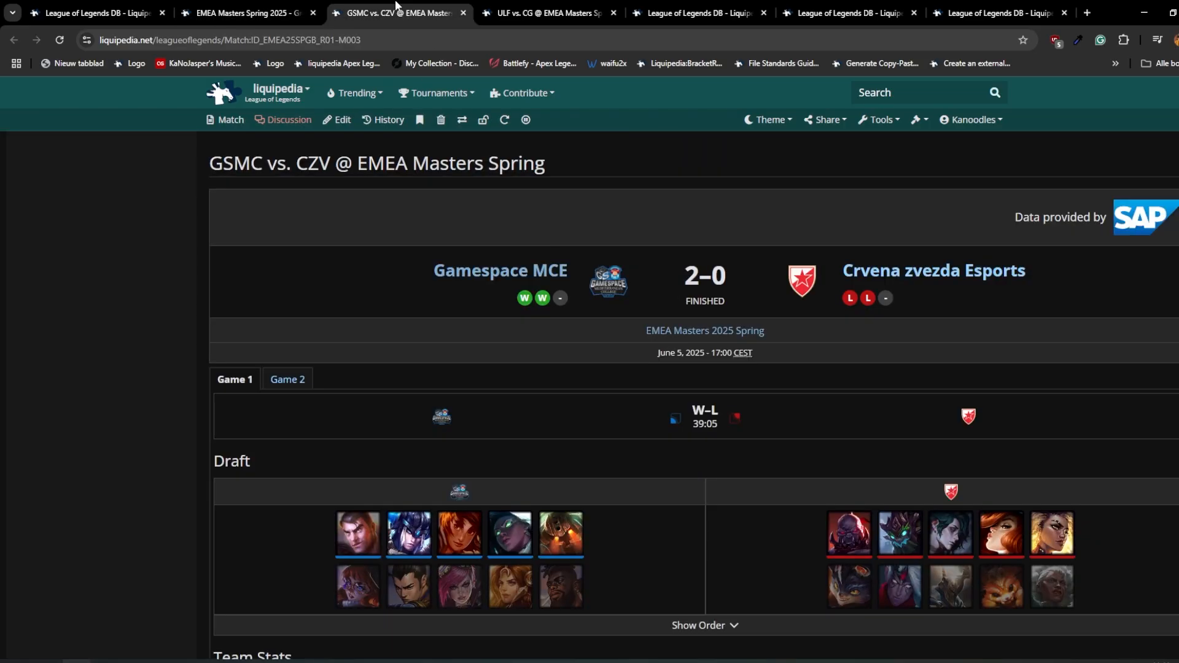
click(337, 121)
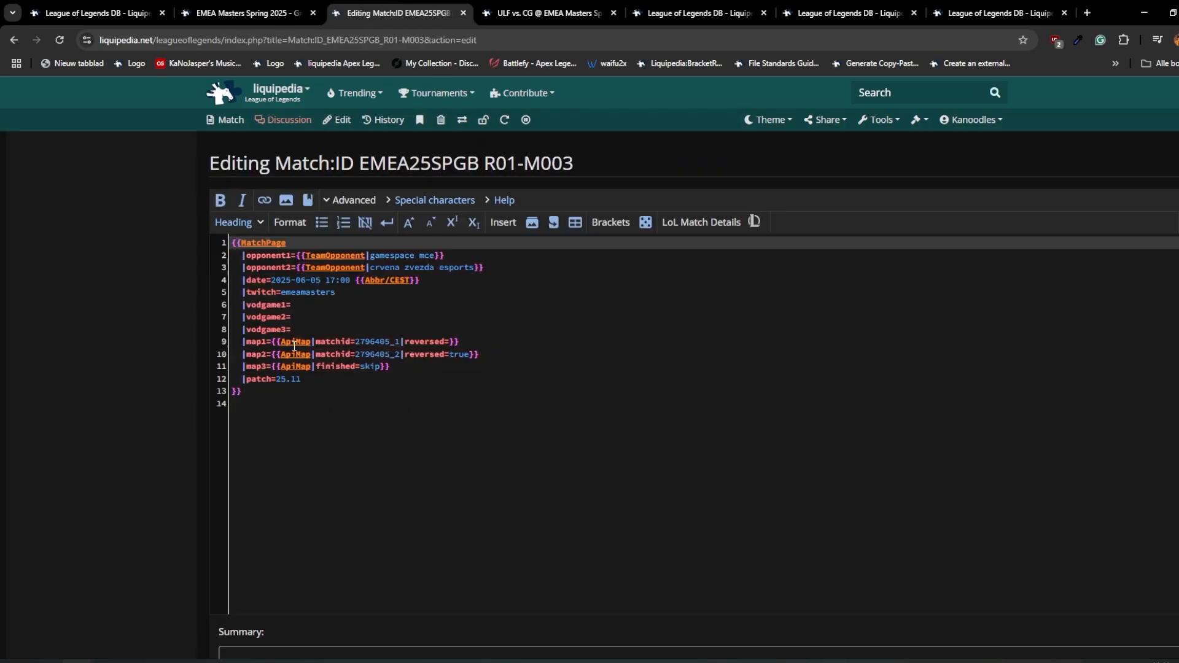
- Examine how map1 and map2 use matchid and reversed, and how finished=skip marks the unplayed map3
click(296, 354)
click(373, 341)
drag(364, 341, 396, 344)
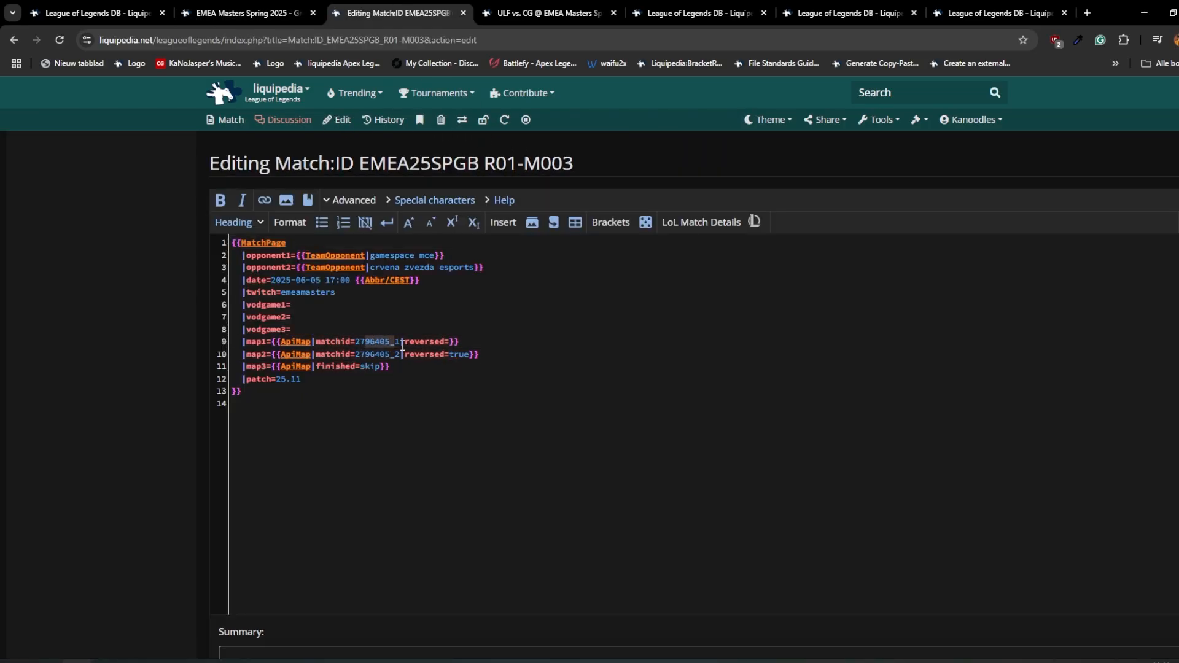
double_click(376, 351)
double_click(458, 354)
double_click(341, 367)
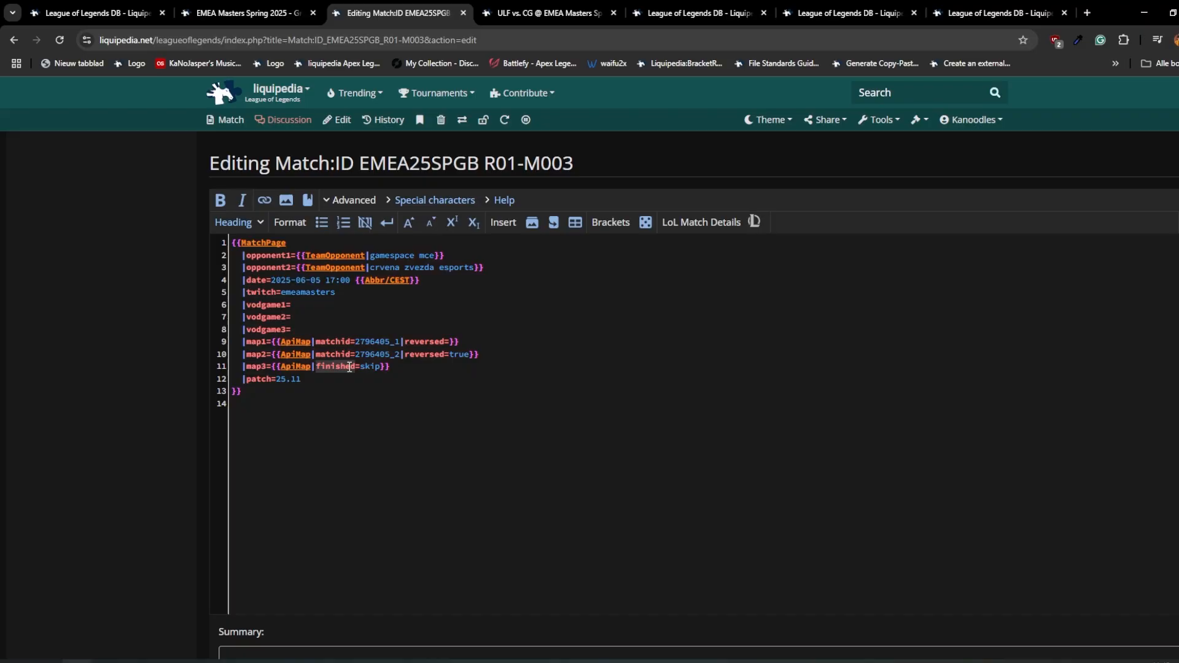
click(350, 366)
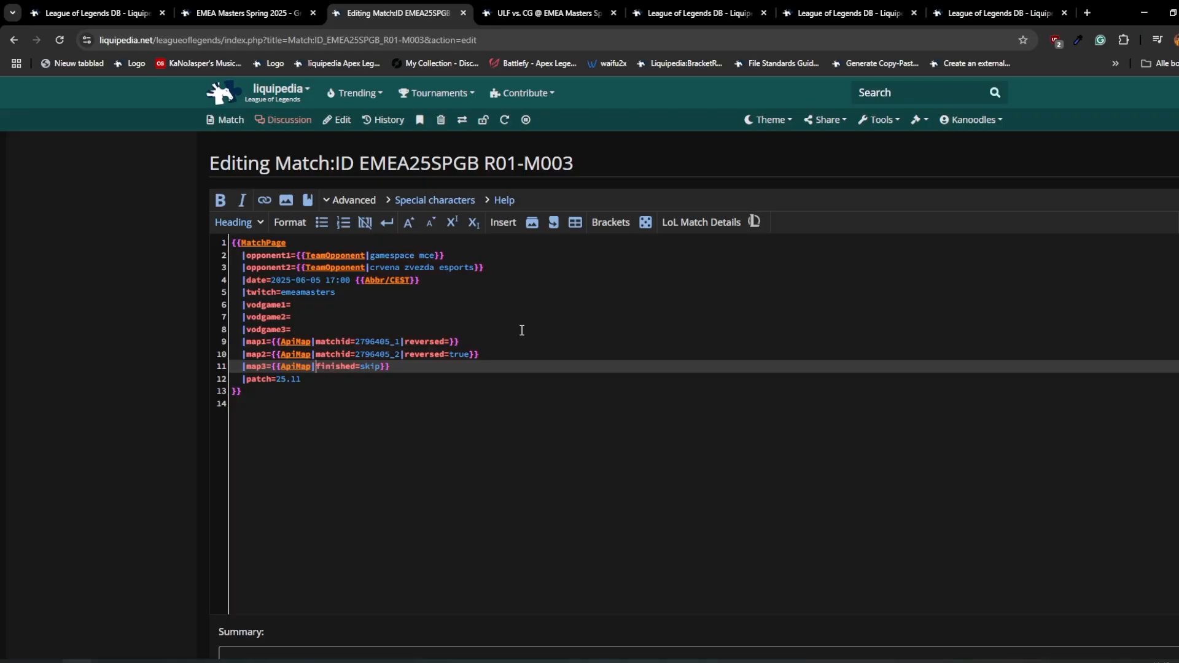
drag(315, 366, 380, 367)
drag(314, 355, 444, 355)
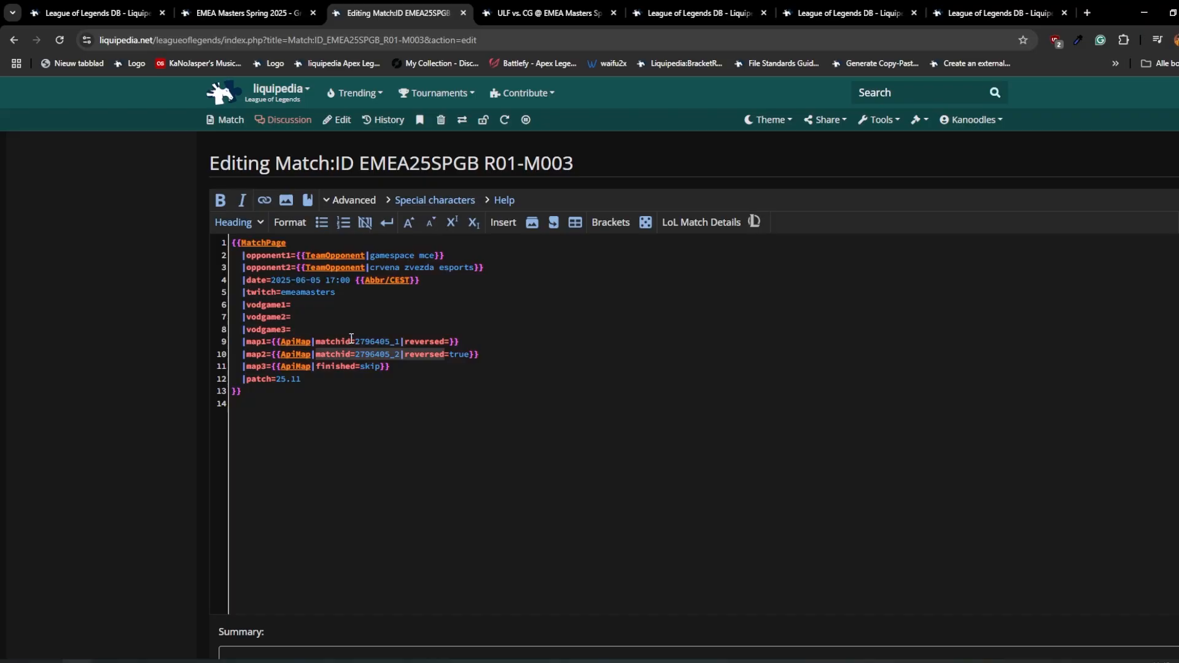
- Return to the group stage page and view the match popup of Group C's empty decider match
click(271, 7)
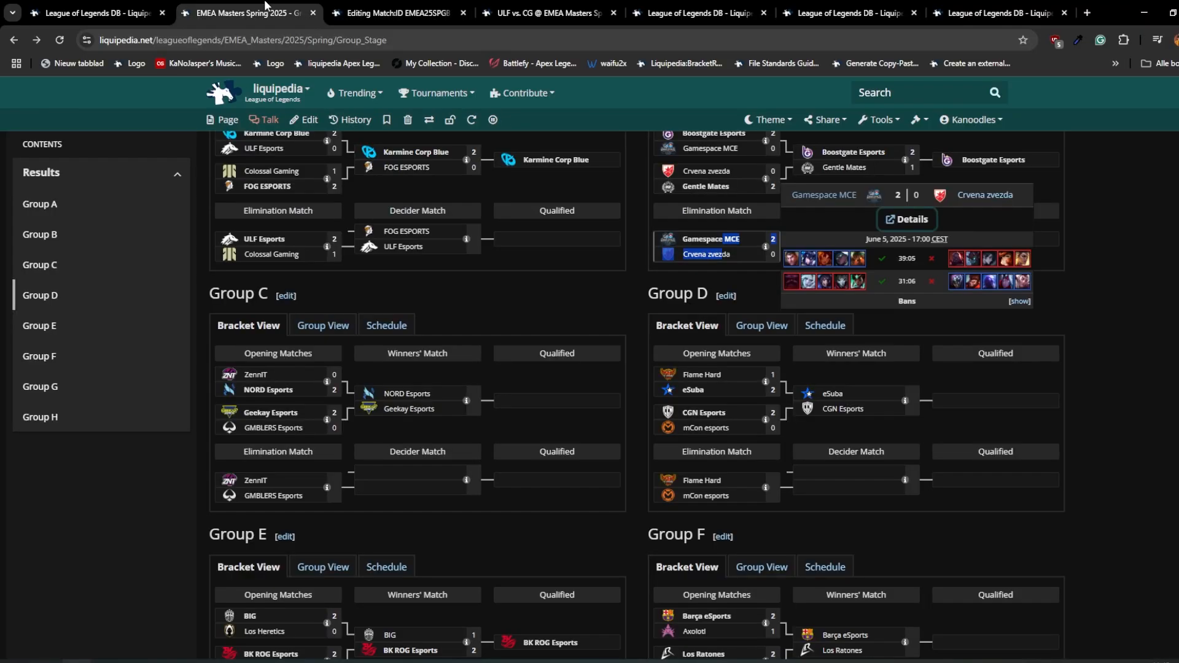
scroll(632, 408, up, 4)
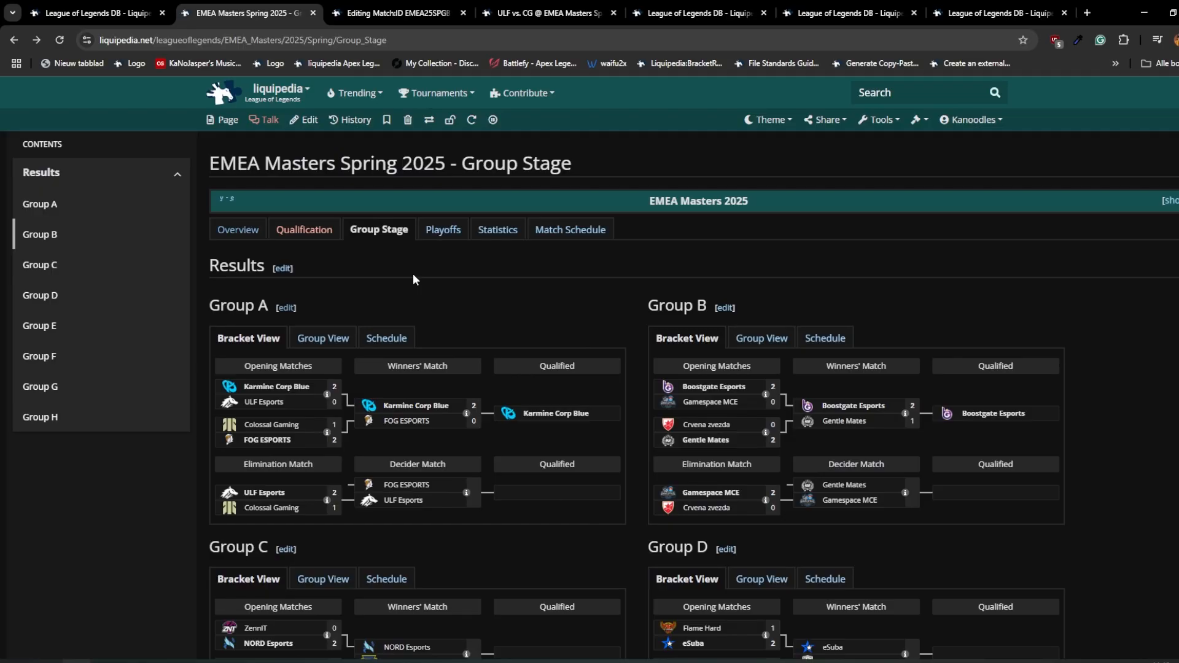
scroll(497, 289, down, 5)
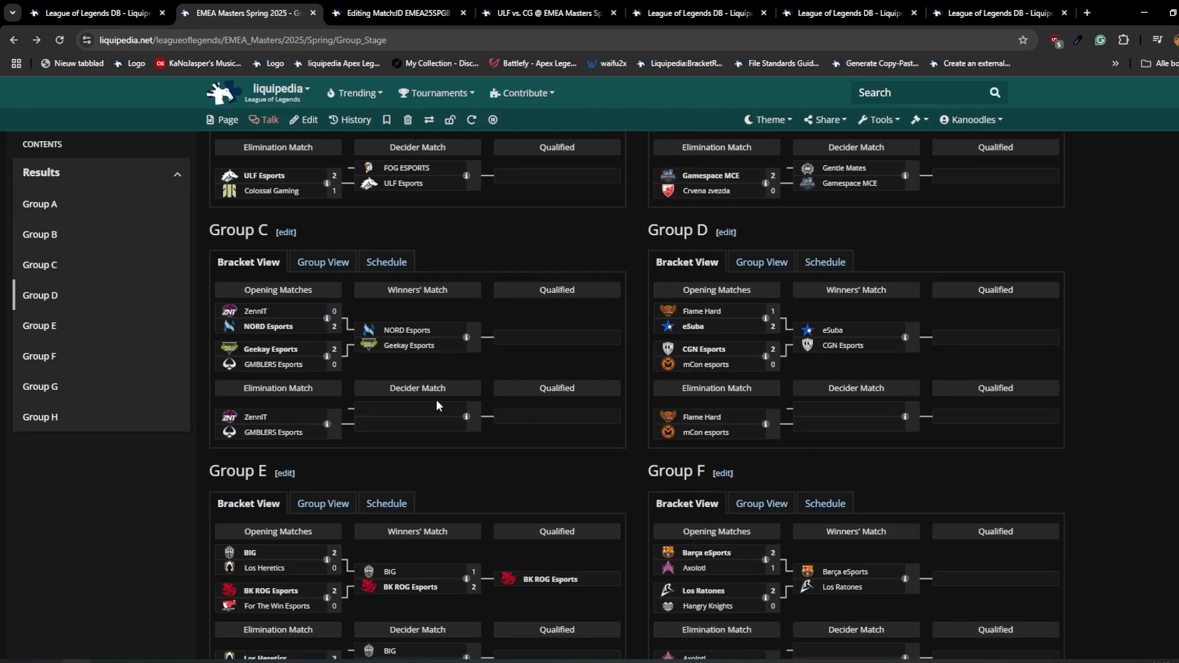
mouse_move(432, 413)
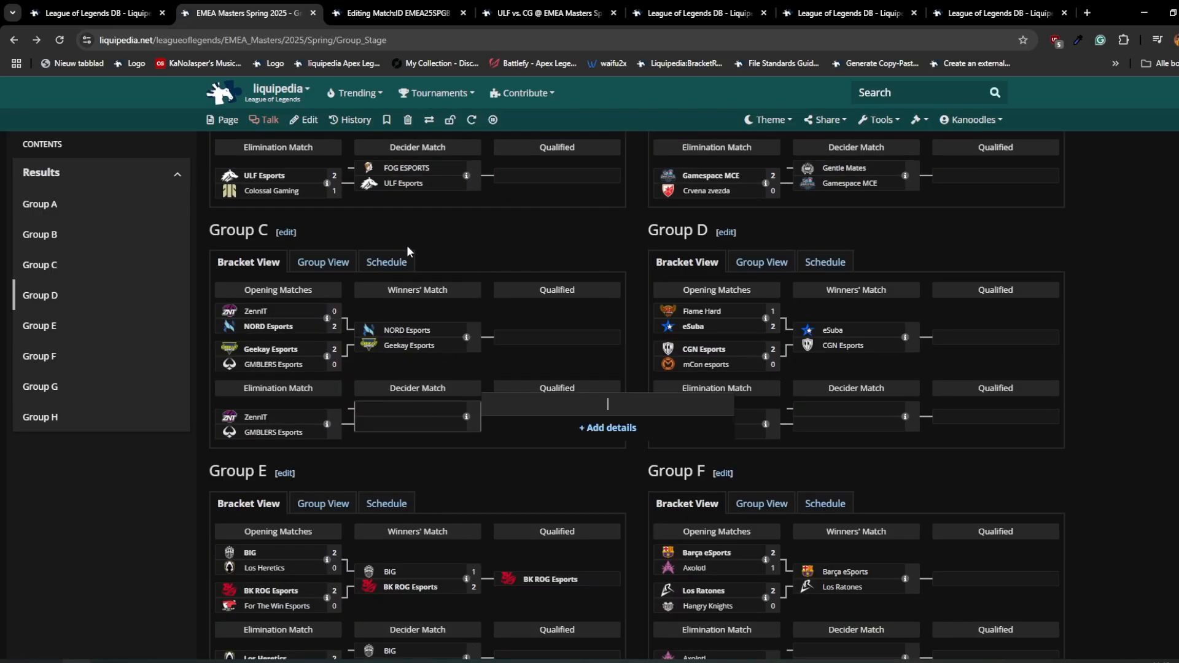